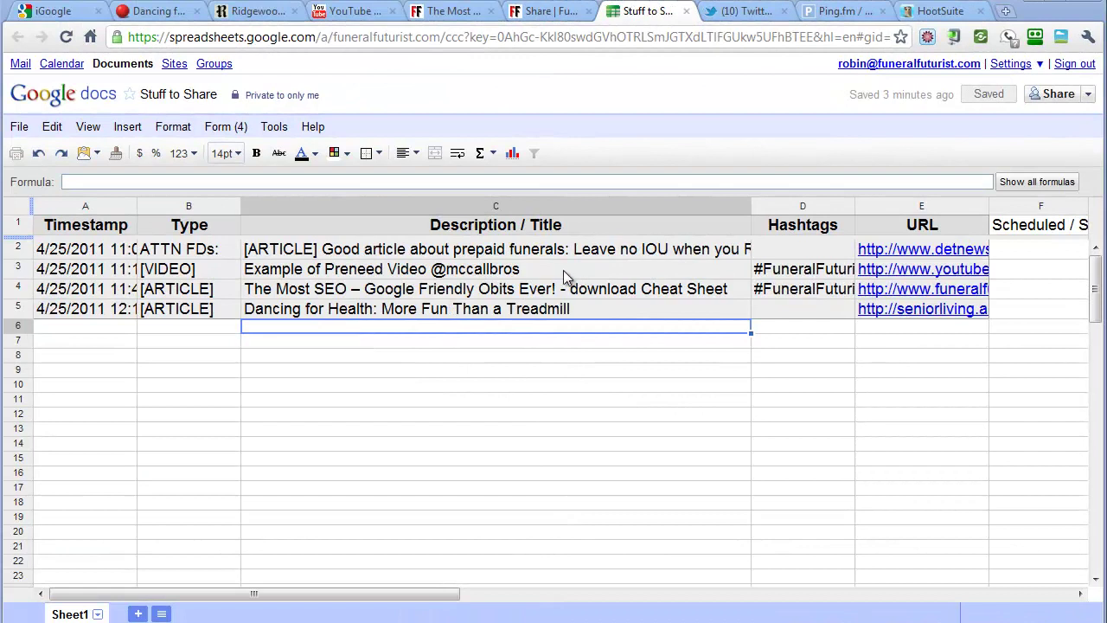
Select the [VIDEO] row's type, title, hashtag and URL cells, B3 through E3.
click(558, 266)
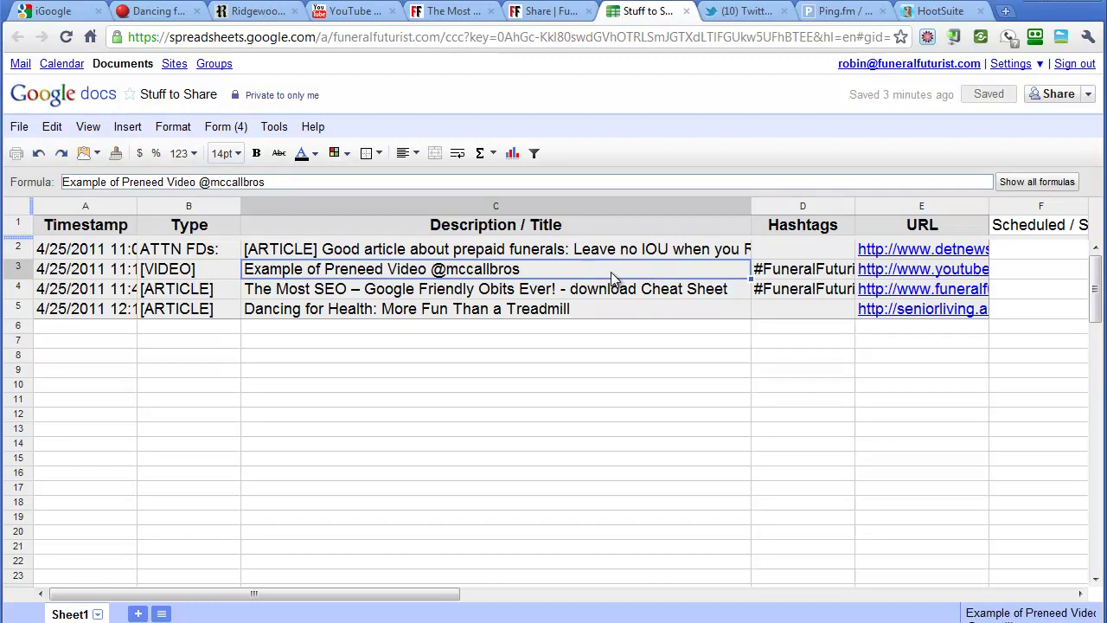
click(210, 271)
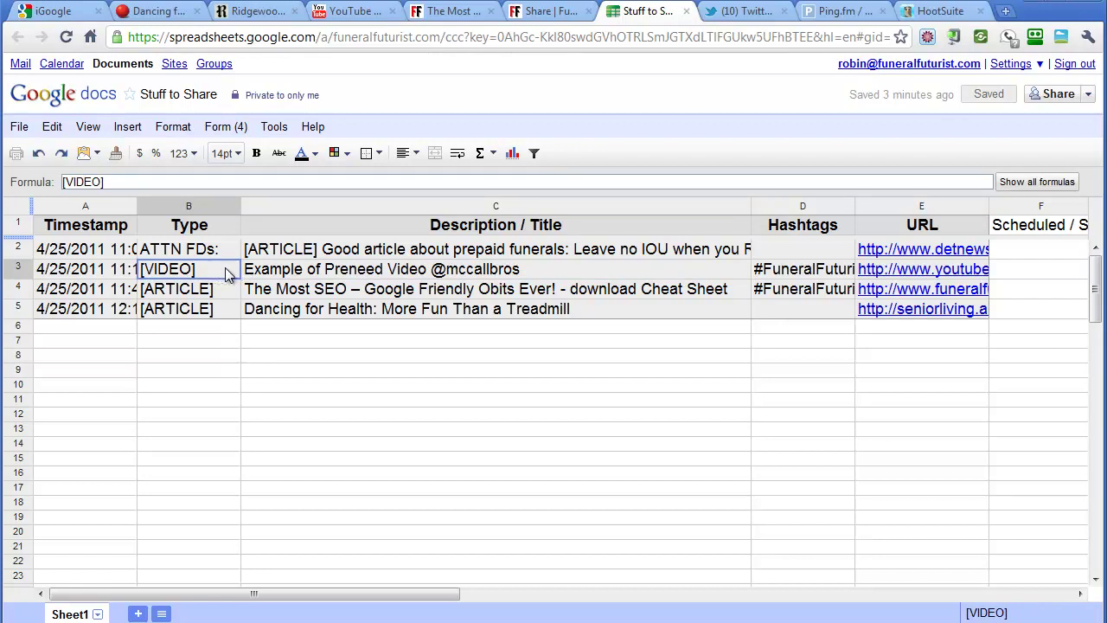
drag(220, 271, 922, 279)
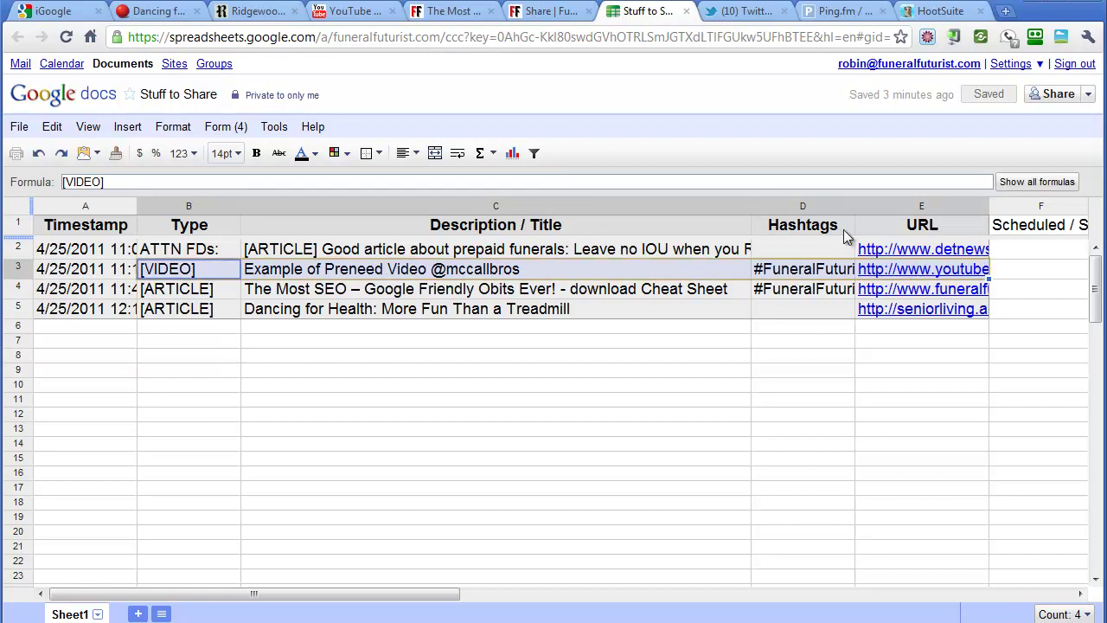
Paste the [VIDEO] row into Twitter's tweet box and replace the tab gaps with spaces.
click(737, 12)
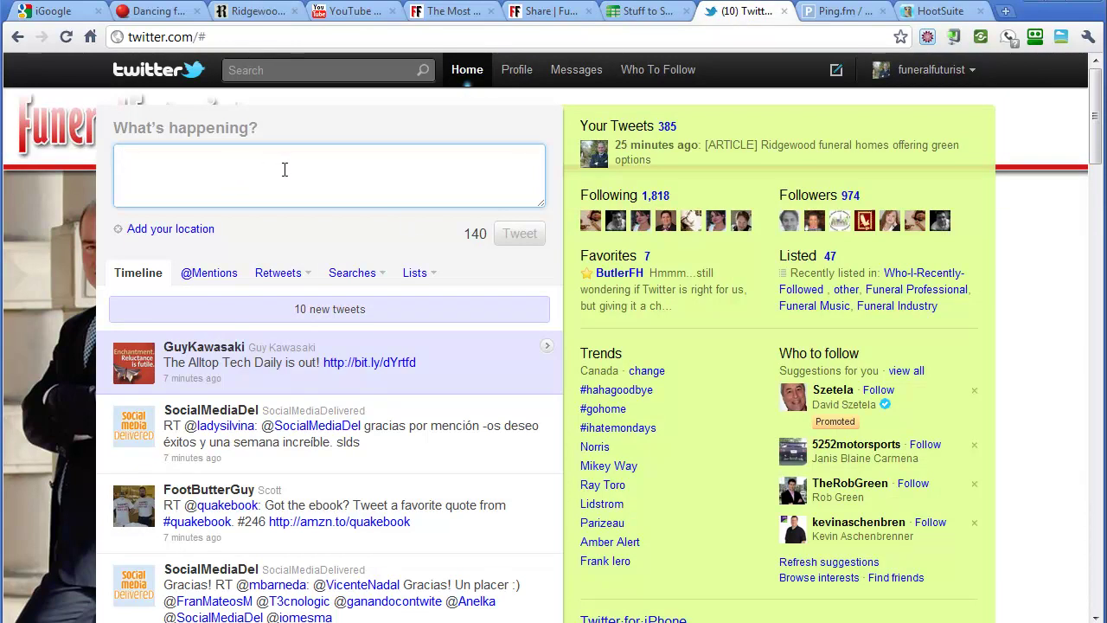
text([VIDEO]	Example of Preneed Video @mccallbros	#FuneralFuturistTips	http://www.youtube.com/watch?v=D9Oy5tQPpdQ)
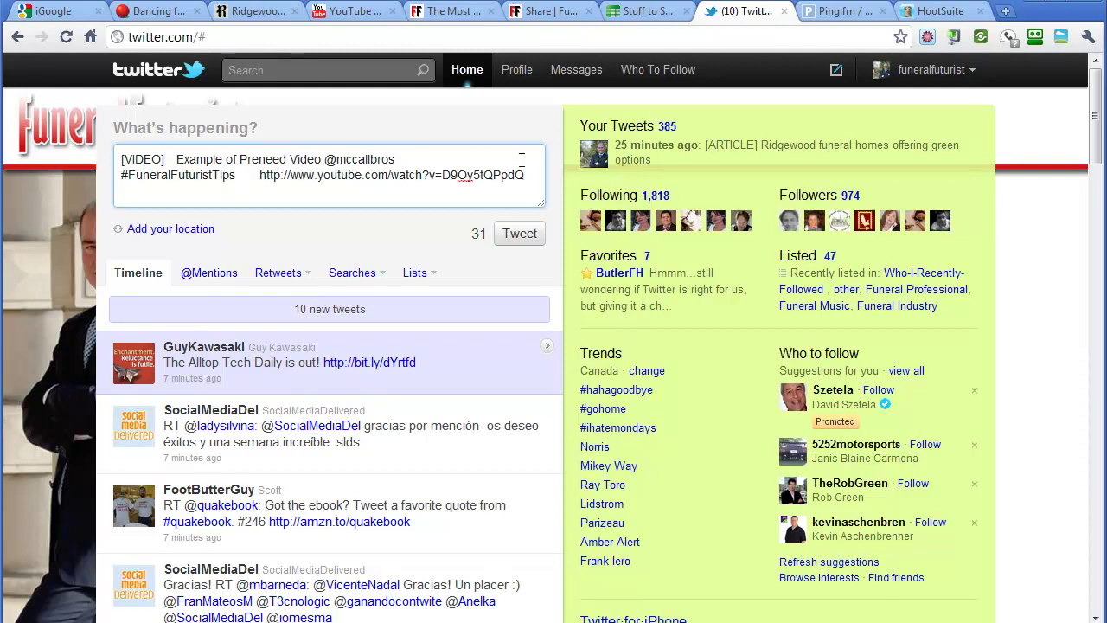
key(Delete)
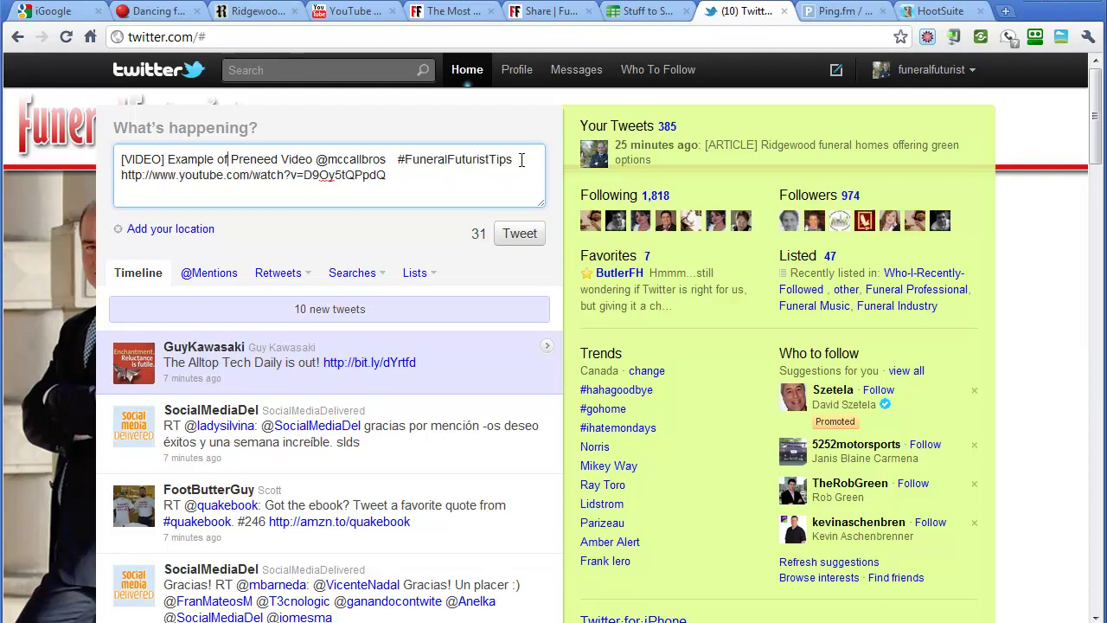
key(Right)
key(Right)
key(Right)
key(Right)
key(Right)
key(Right)
key(Right)
key(Right)
key(Right)
key(Right)
key(Right)
key(Right)
key(Right)
key(Right)
key(Right)
key(Right)
key(Right)
key(Right)
key(Right)
key(Right)
key(Right)
key(Delete)
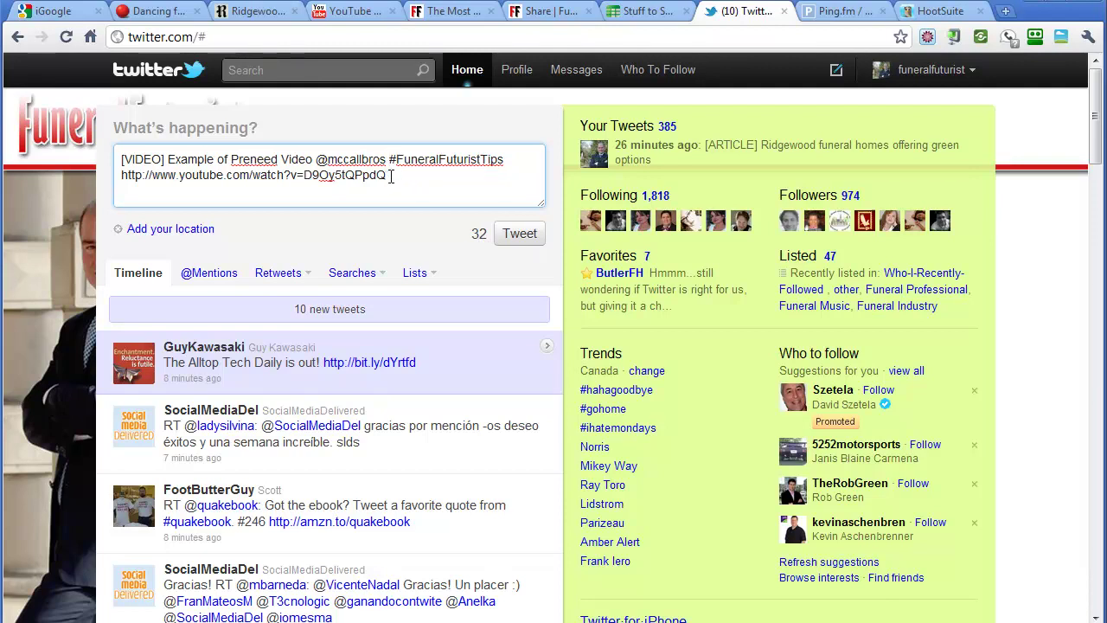
Move the YouTube link ahead of #FuneralFuturistTips and remove the stray gap before it.
drag(391, 175, 119, 175)
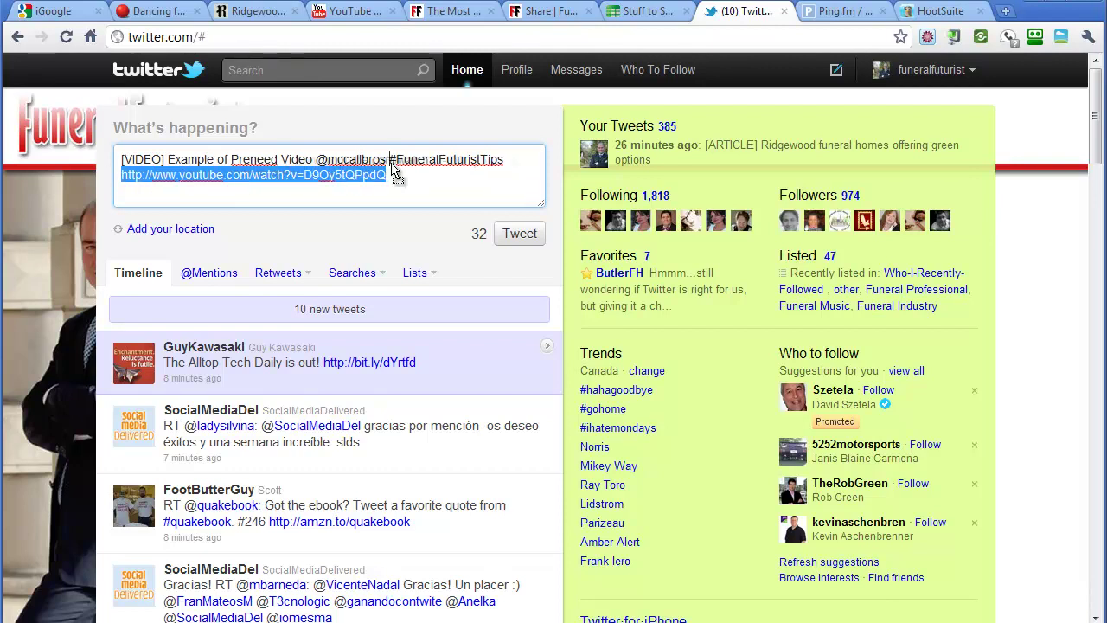
drag(391, 167, 391, 167)
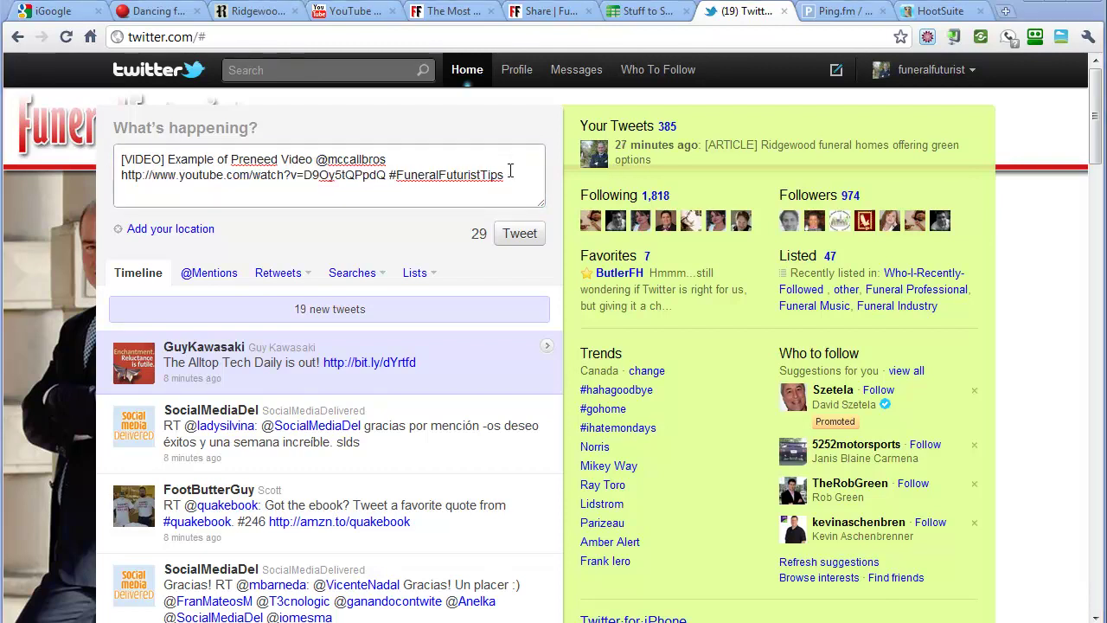
drag(507, 175, 386, 176)
click(430, 158)
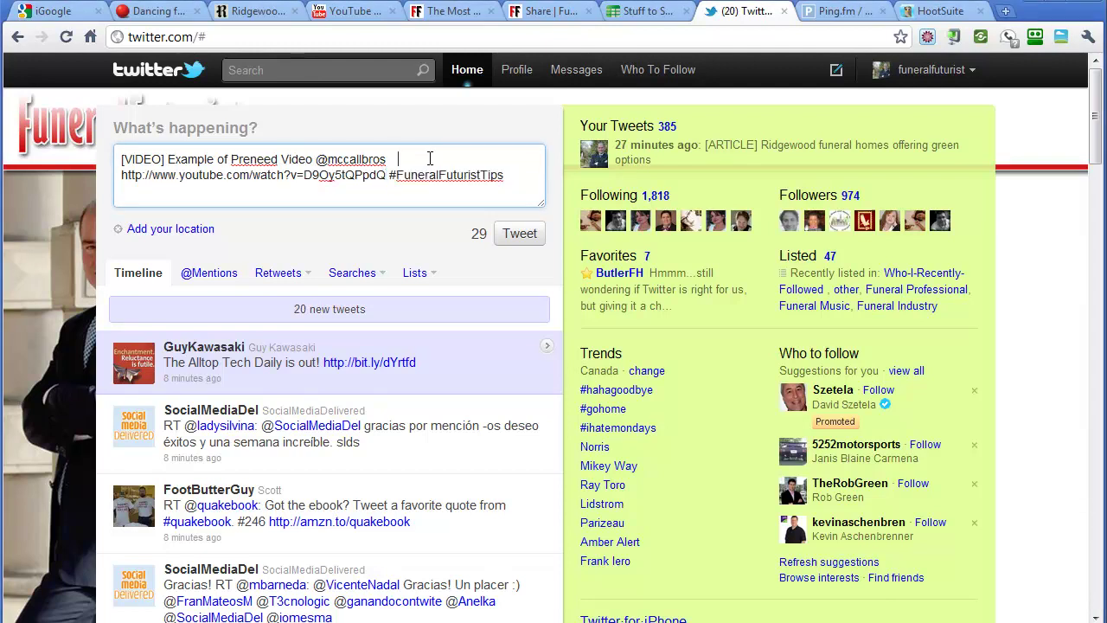
key(BackSpace)
key(BackSpace)
Post the Preneed Video tweet and view its embedded YouTube video in the details pane.
click(528, 237)
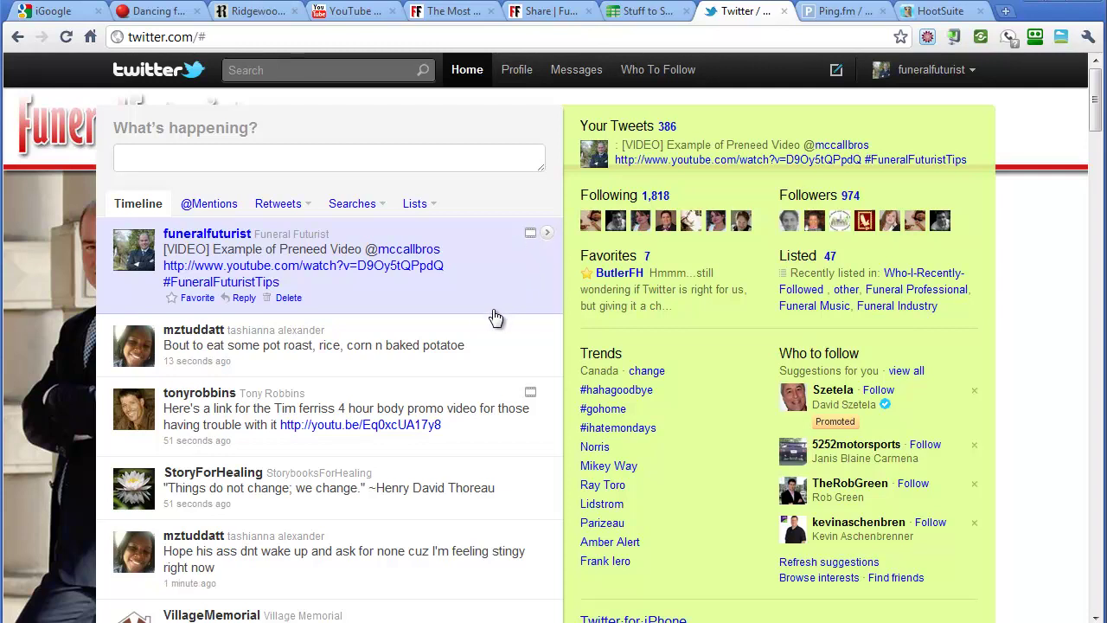
click(481, 249)
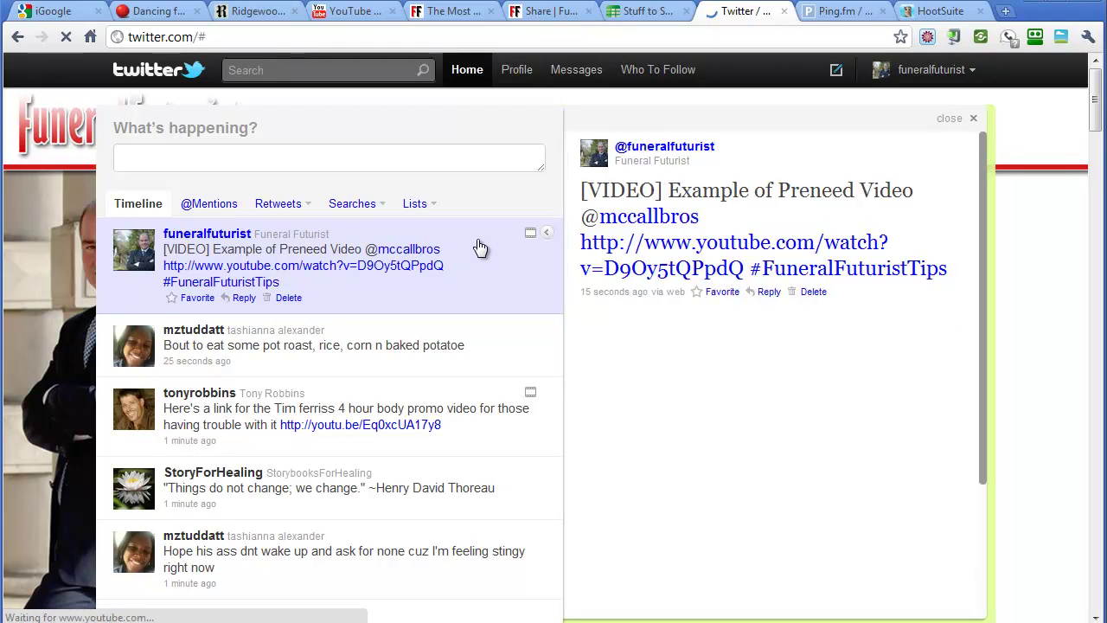
scroll(942, 254, down, 1)
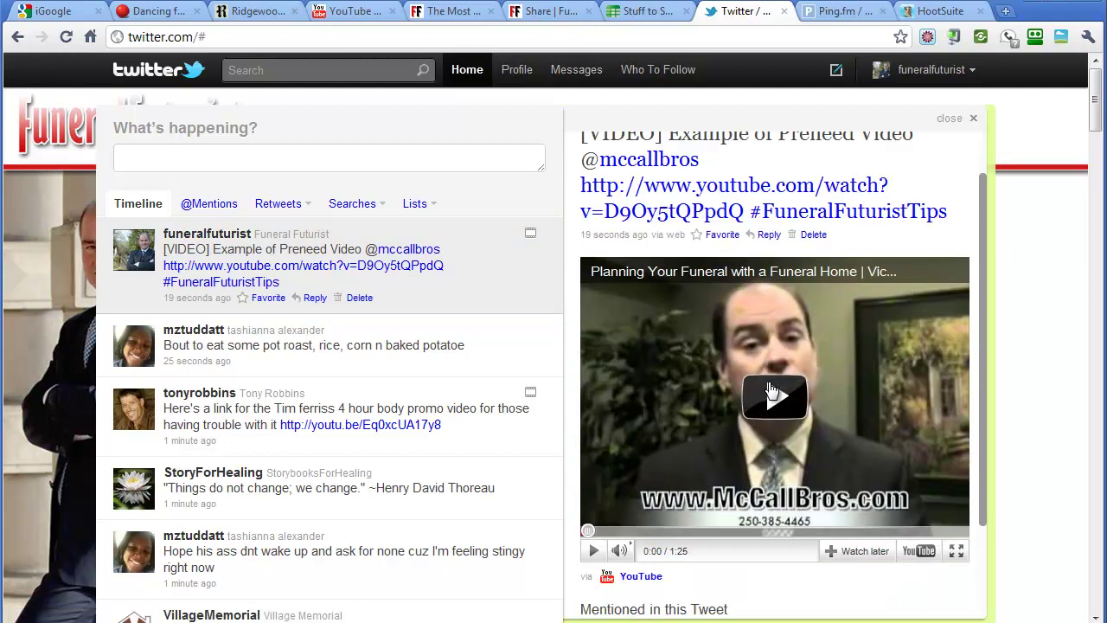
scroll(772, 396, up, 1)
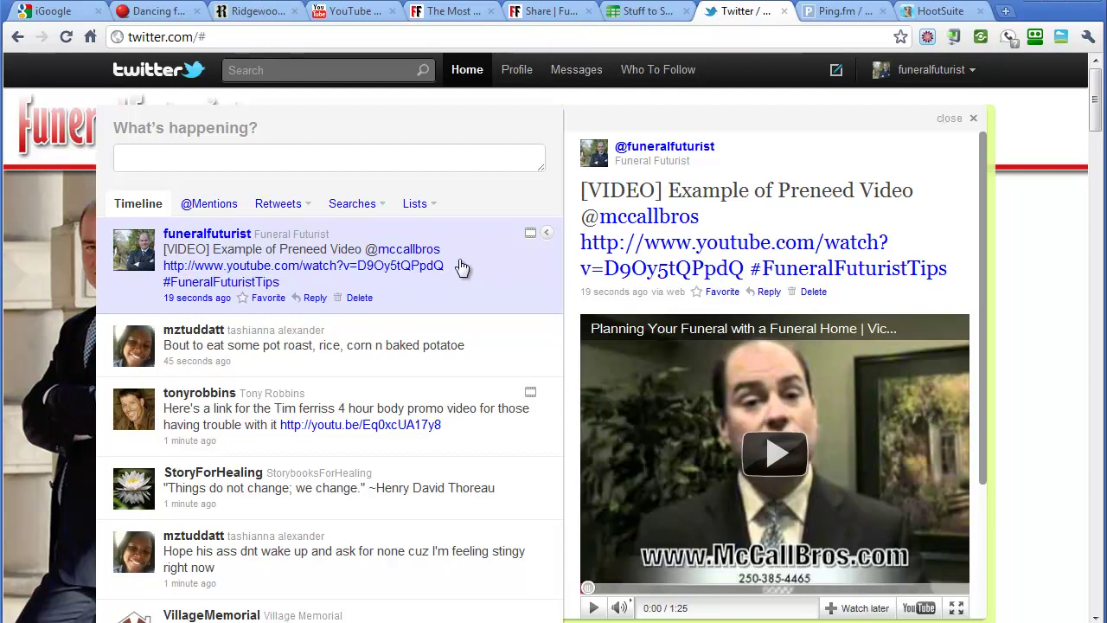
Select the ATTN FDs article row's cells B2 through E2 in Stuff to Share.
click(649, 11)
click(661, 325)
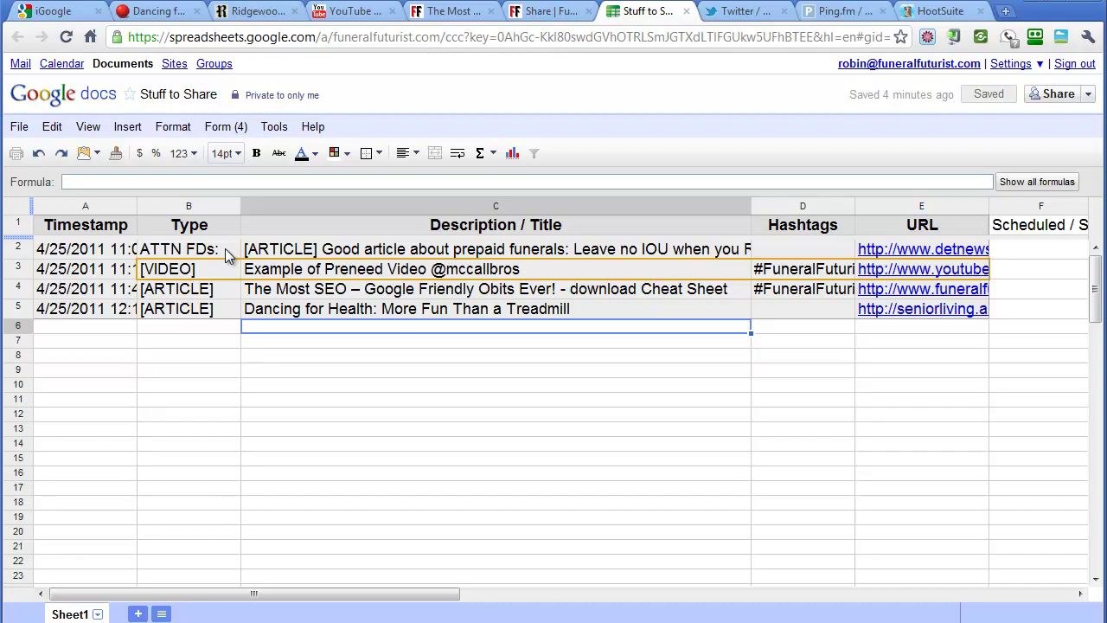
click(225, 251)
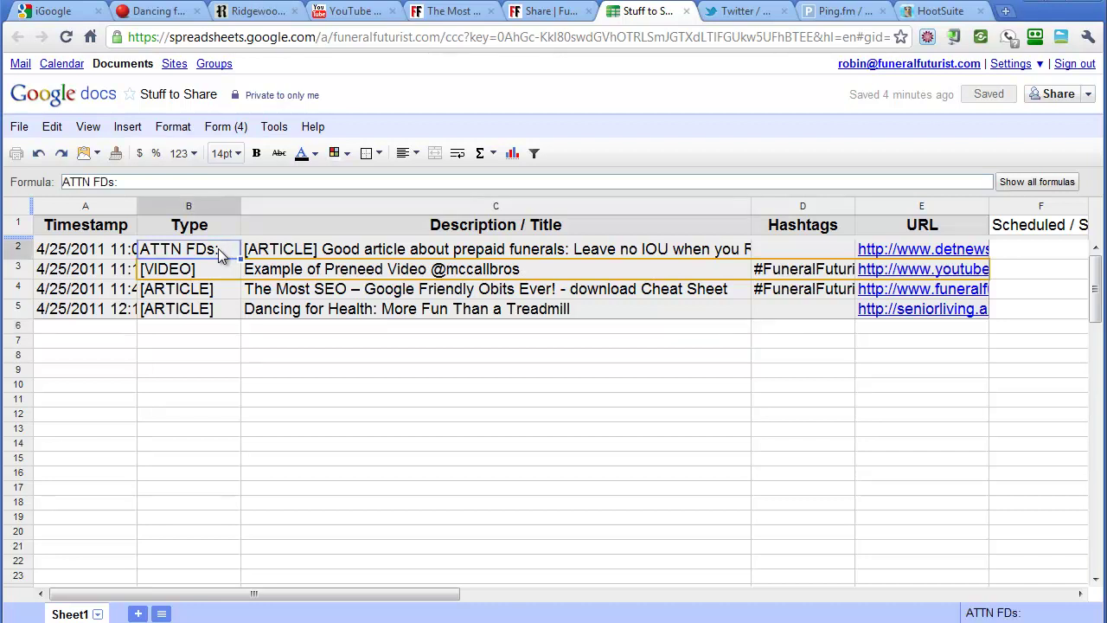
drag(218, 248, 906, 264)
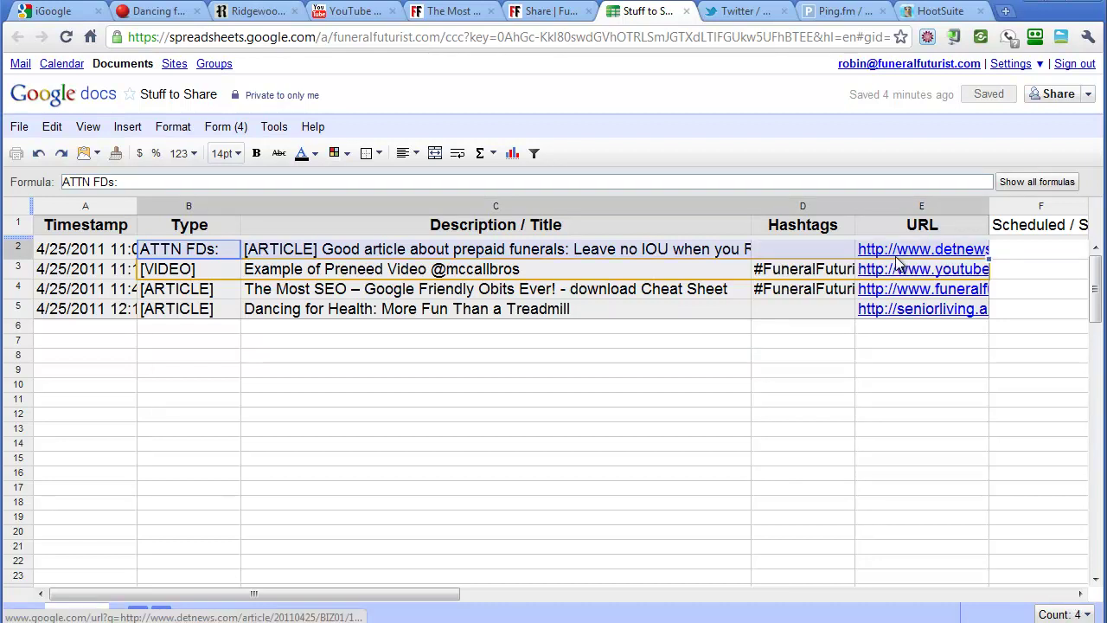
Paste the article row into Ping.fm, remove the stray quotes and line break, and re-quote the phrase.
click(843, 12)
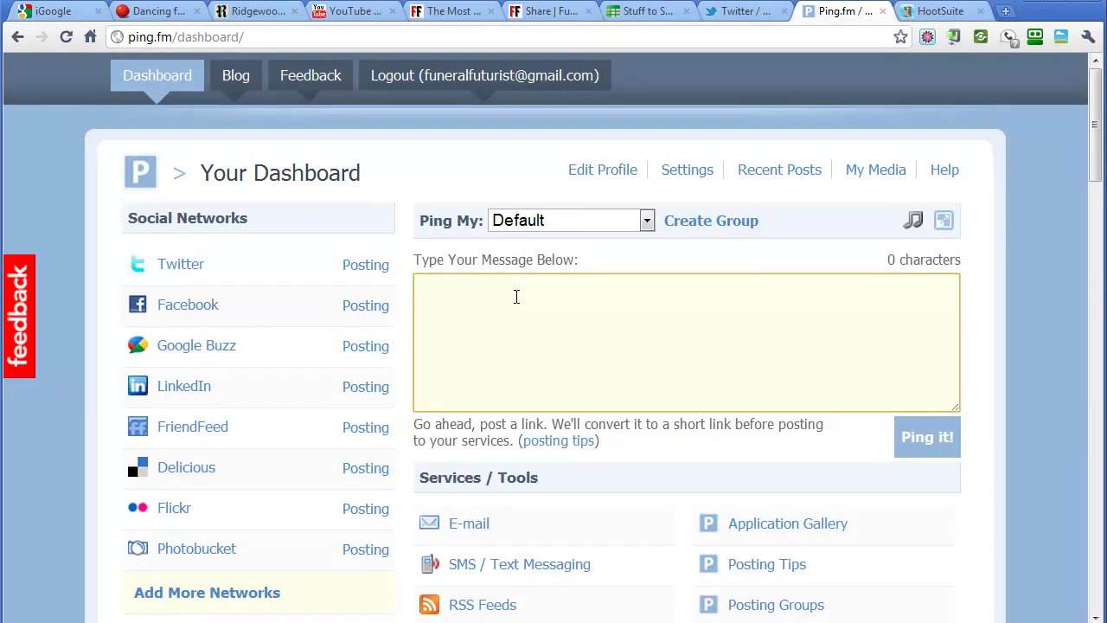
text(ATTN FDs: "[ARTICLE] Good article about prepaid funerals: Leave no IOU when you RIP " http://www.detnews.com/article/20110425/BIZ01/104250324/1001/biz)
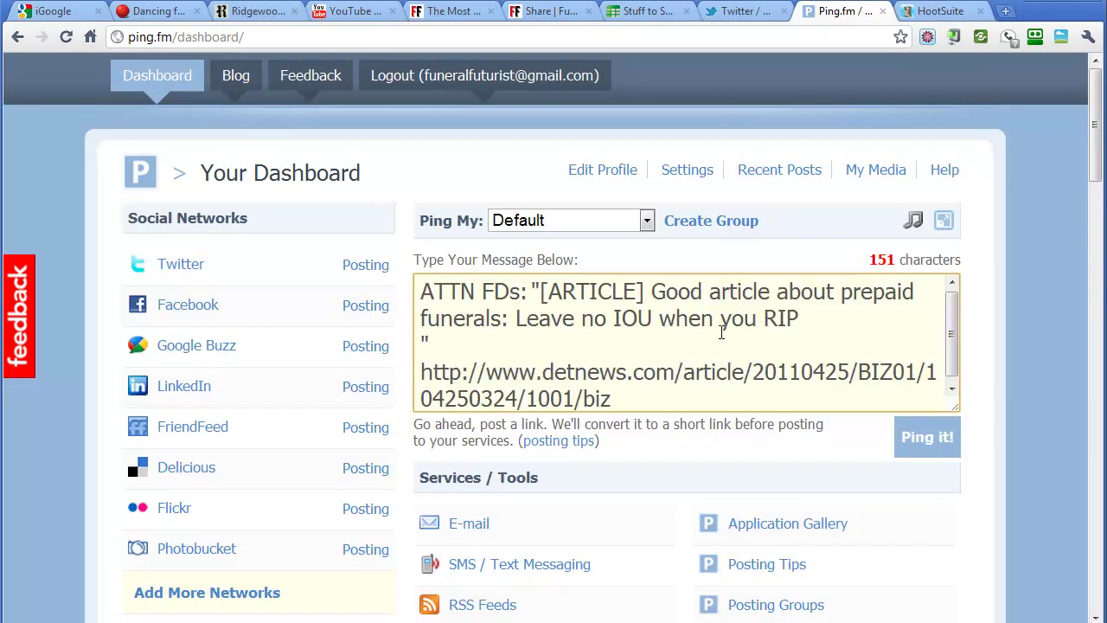
click(632, 346)
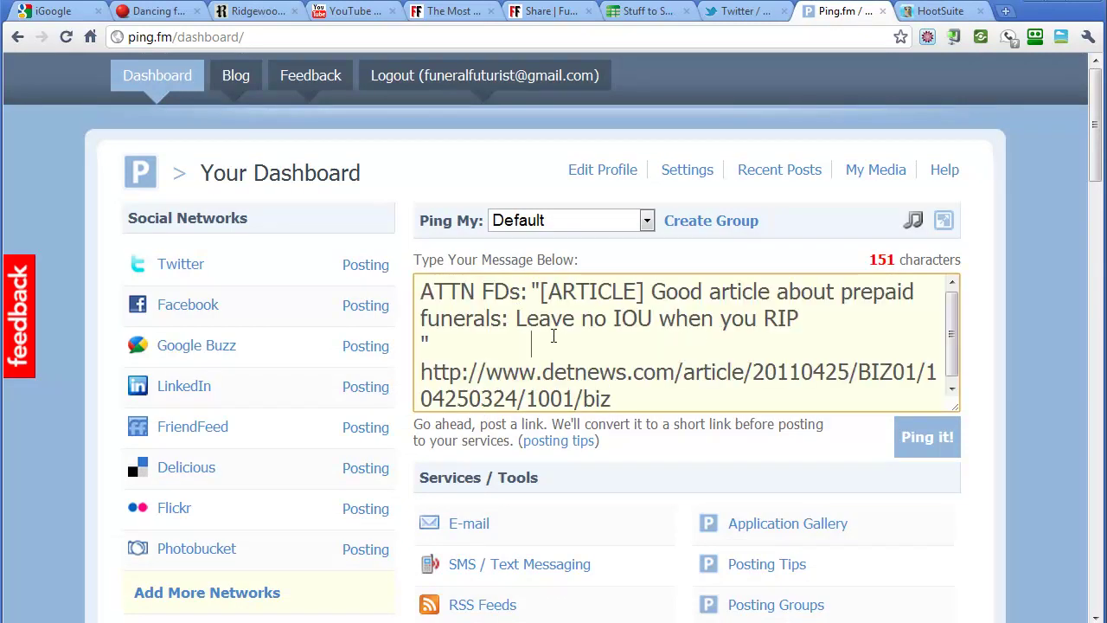
click(538, 280)
key(BackSpace)
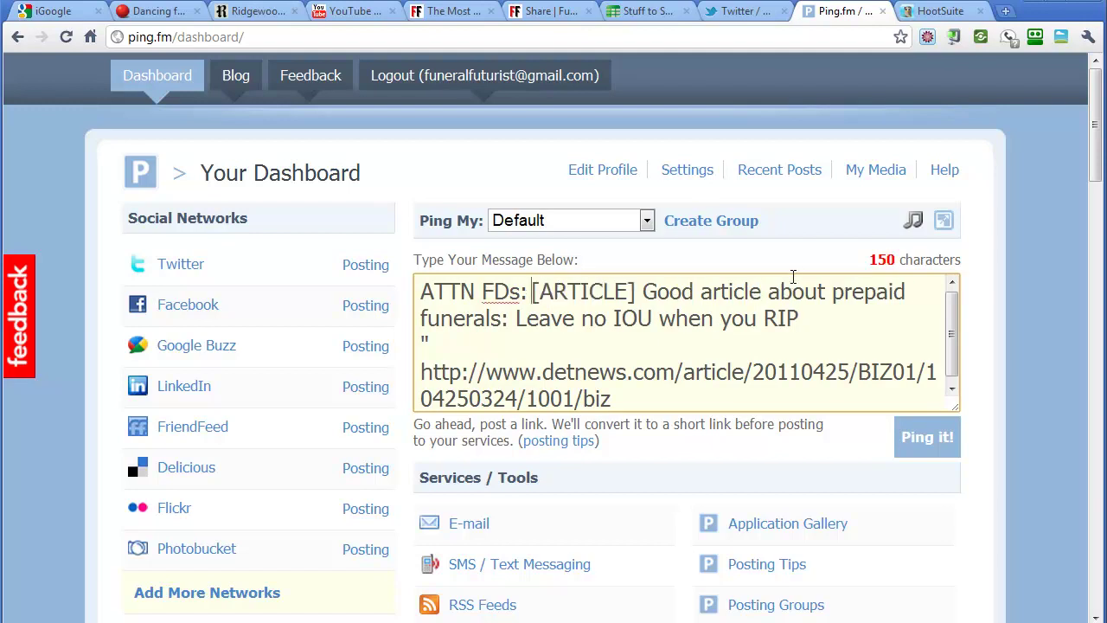
key(Down)
key(Down)
key(BackSpace)
key(BackSpace)
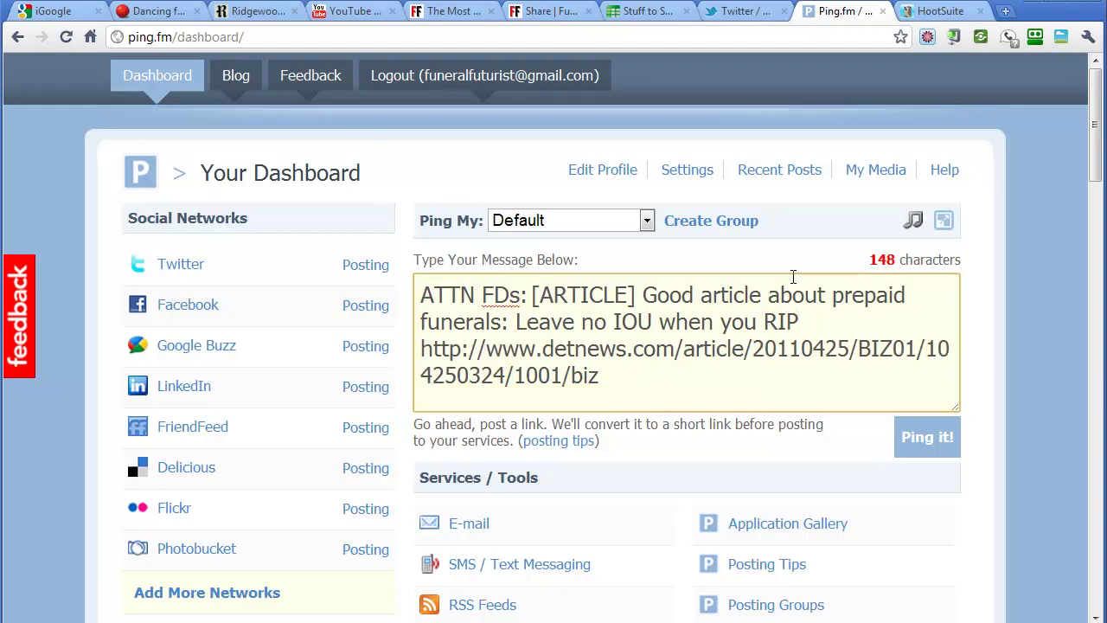
key(Left)
text(")
key(ctrl+Left)
key(ctrl+Left)
key(ctrl+Left)
text(")
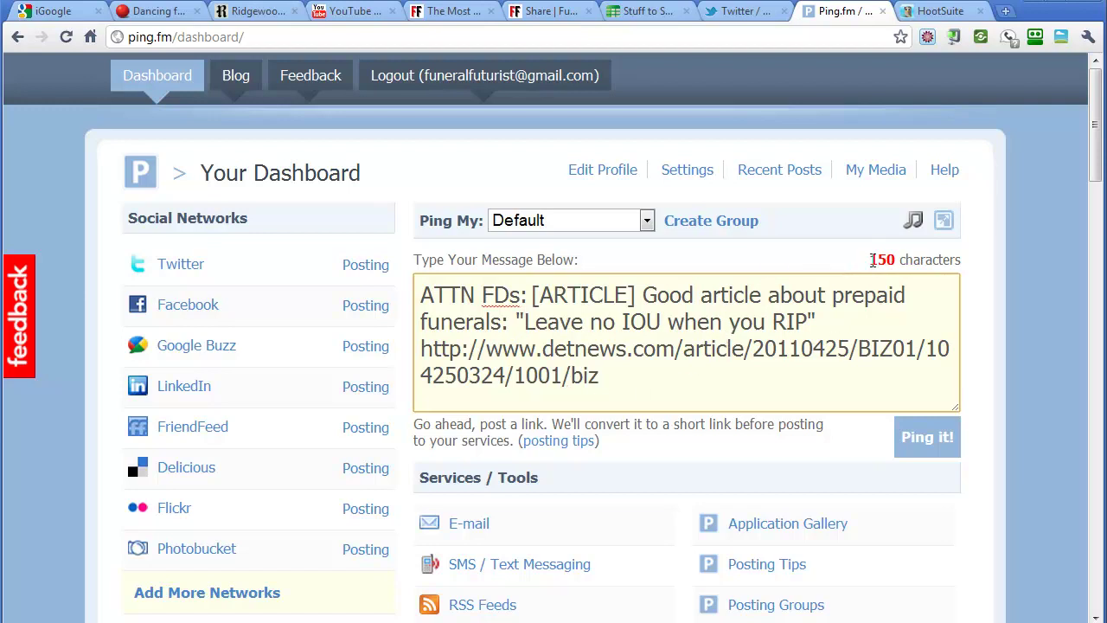
Check the 150-character count and post the prepaid-funerals message with its detnews link.
drag(871, 260, 897, 259)
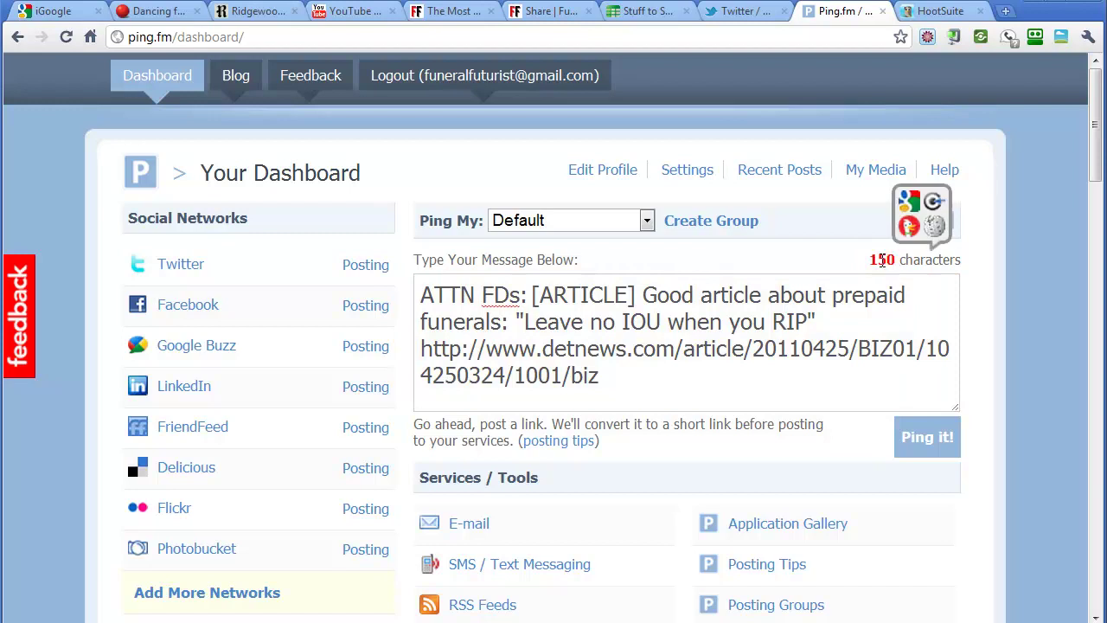
mouse_move(934, 225)
click(836, 369)
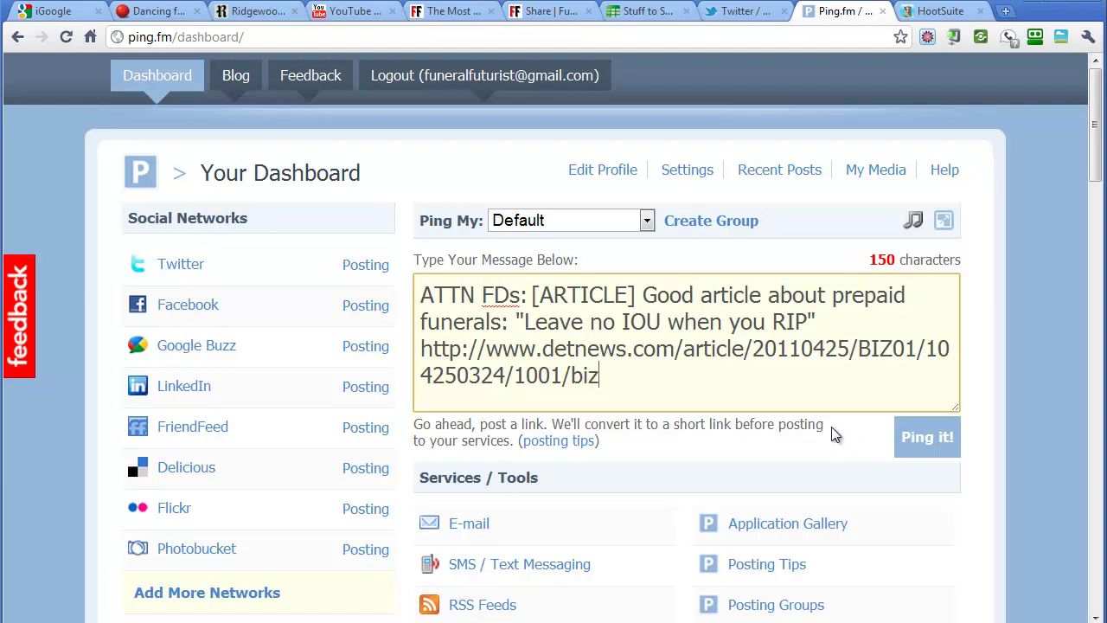
drag(618, 378, 420, 349)
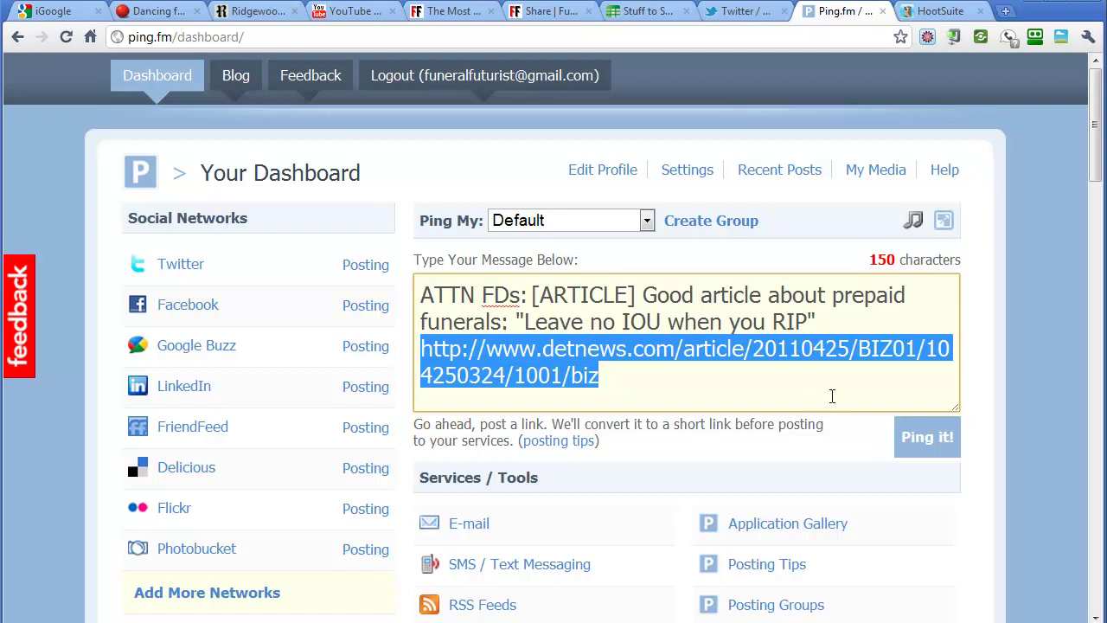
click(928, 437)
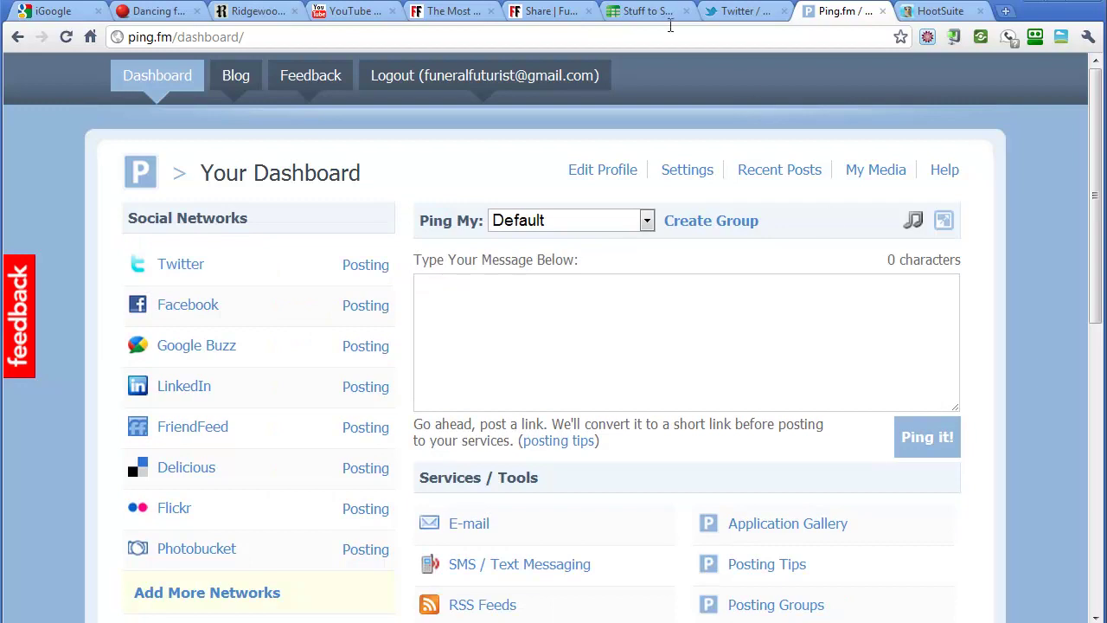
Select the Dancing for Health row's type, title and URL in B5:E5.
click(636, 12)
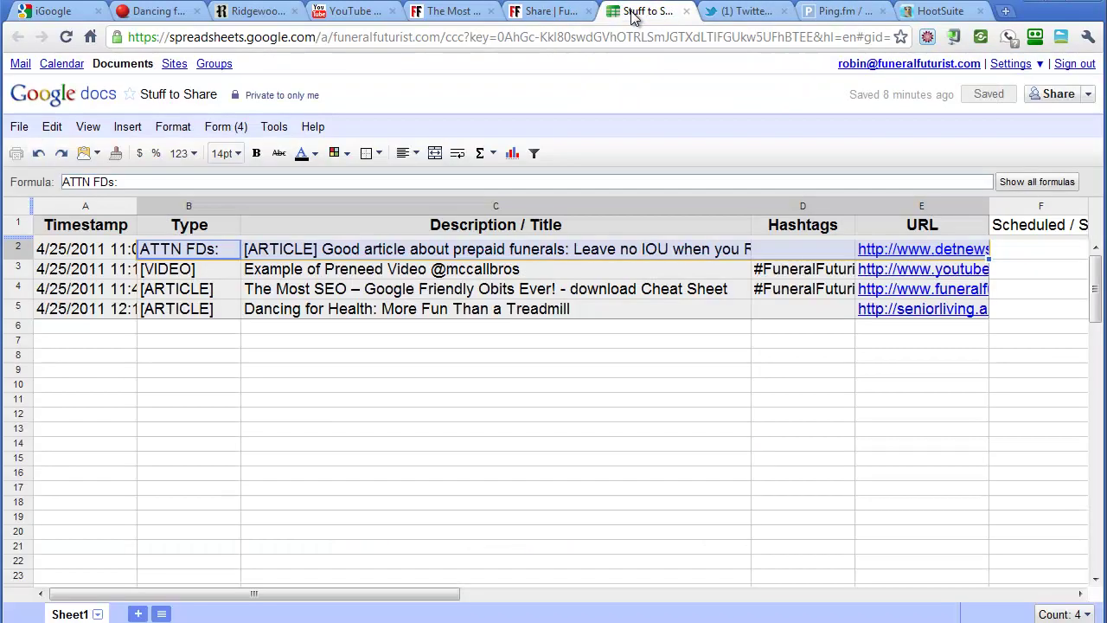
click(680, 313)
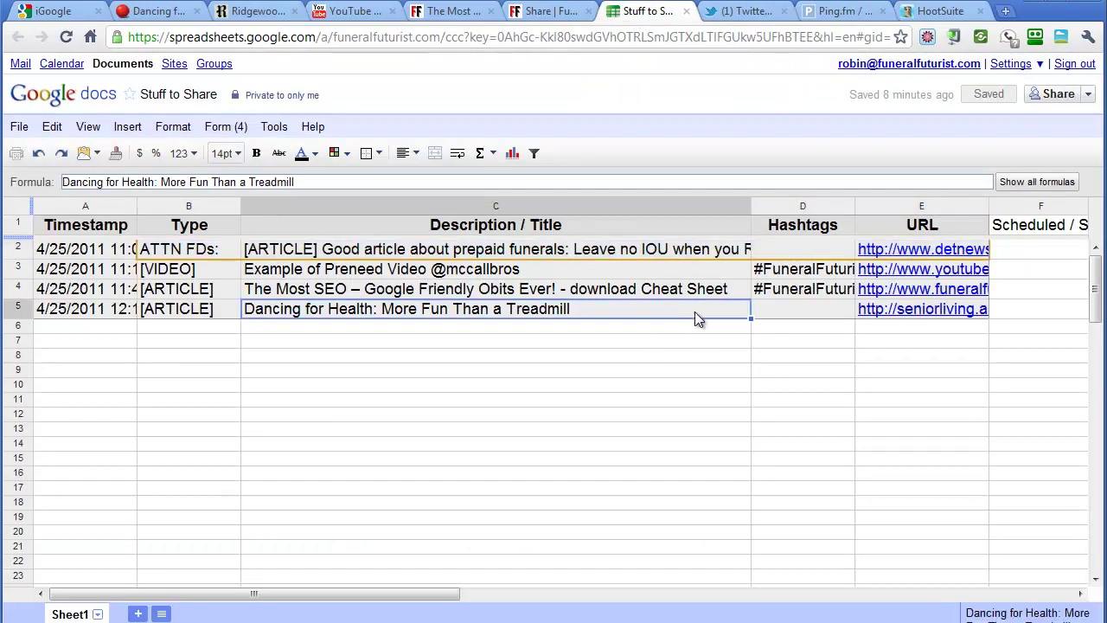
click(230, 298)
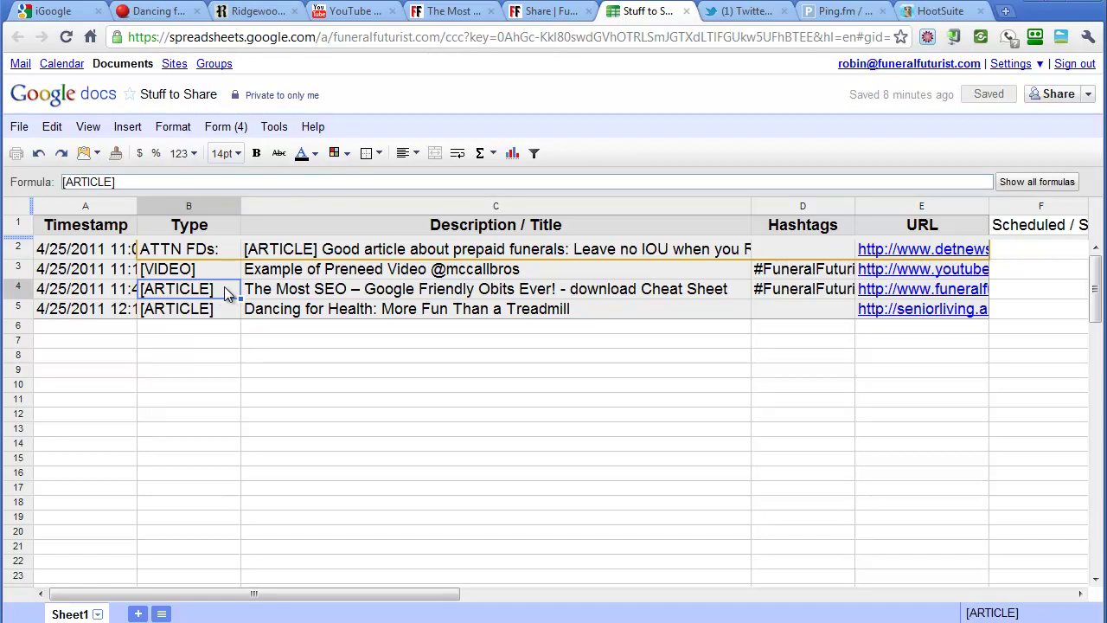
key(shift+Right)
key(shift+Right)
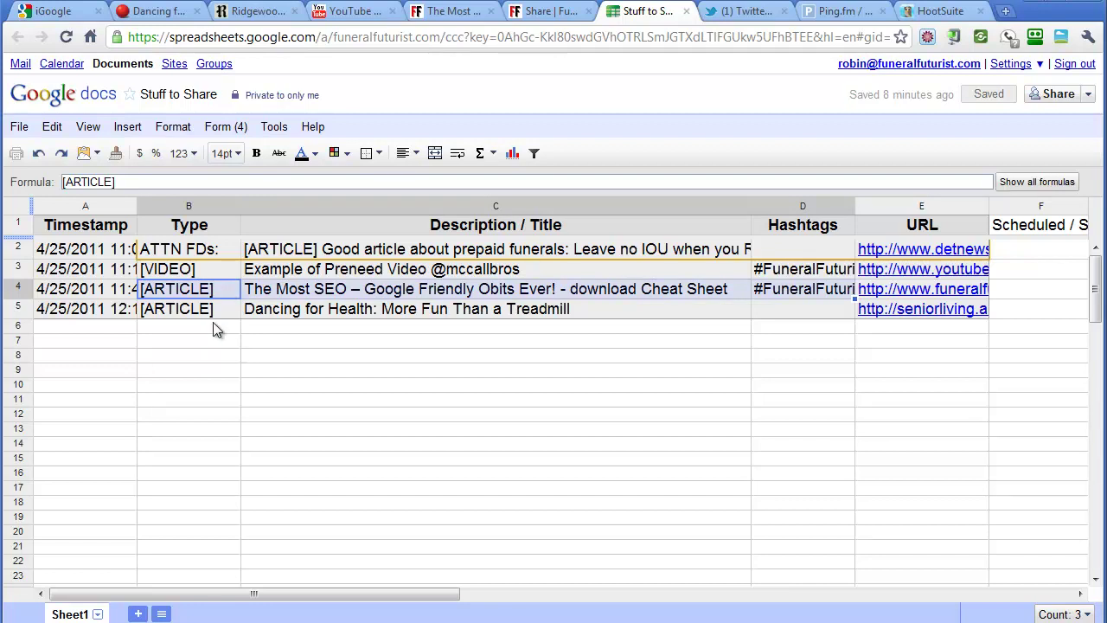
click(227, 315)
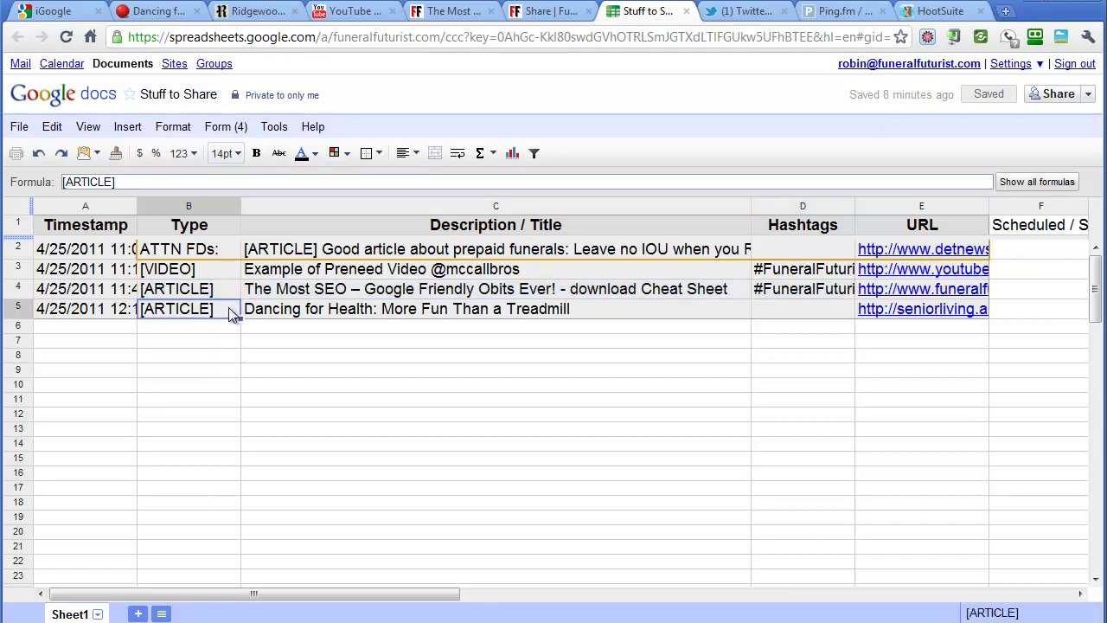
drag(234, 307, 900, 319)
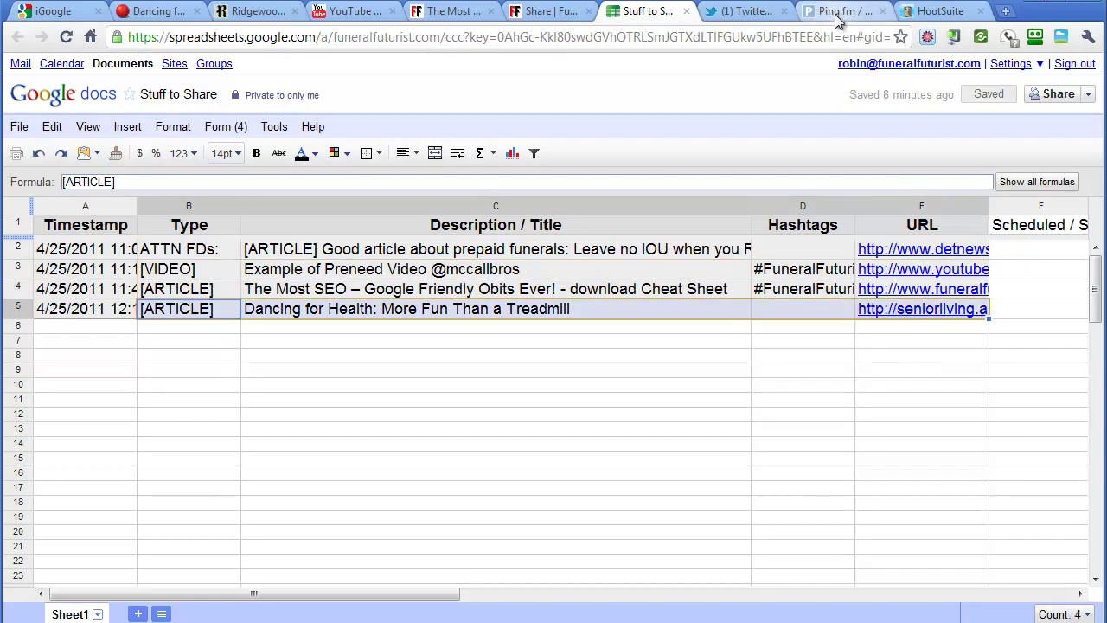
click(936, 12)
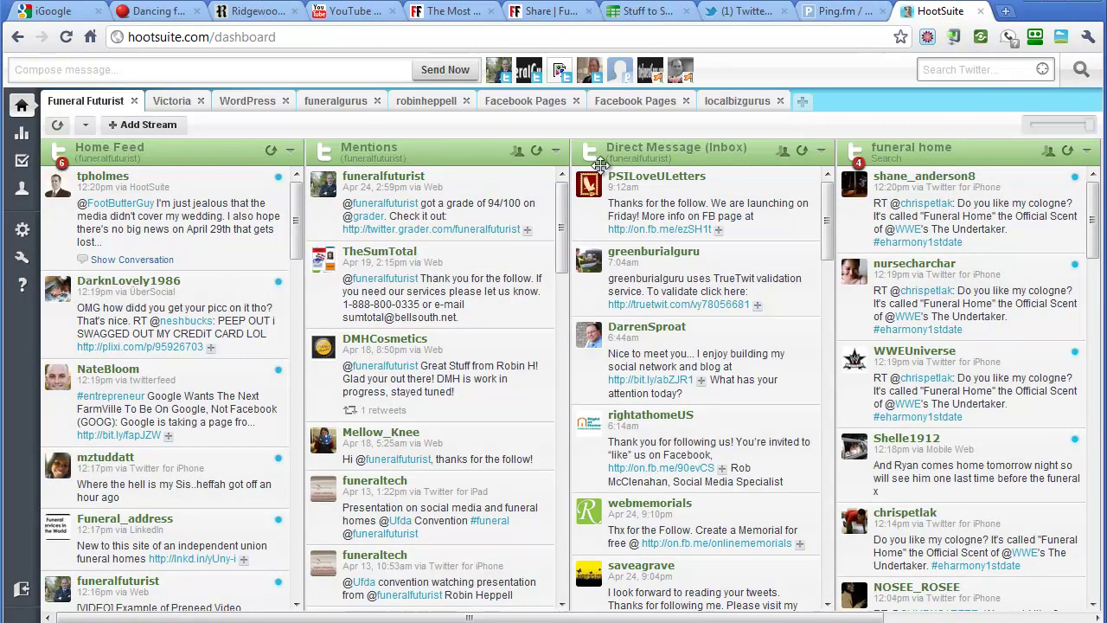
click(330, 73)
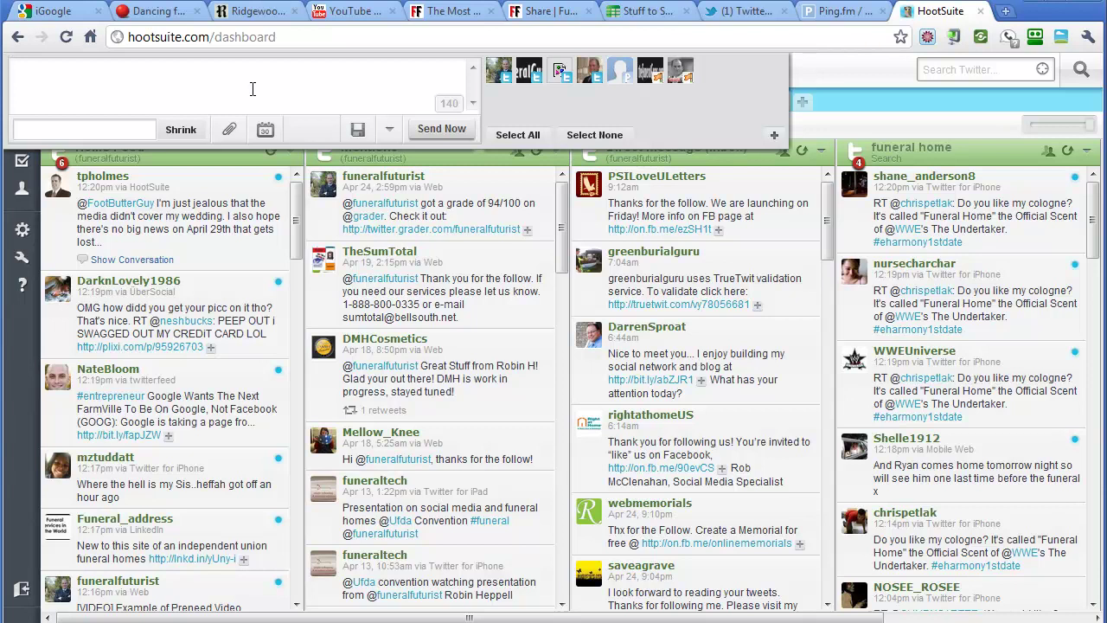
text([ARTICLE]	Dancing for Health: More Fun Than a Treadmill http://seniorliving.about.com/b/2011/04/24/dancing-for-health.htm)
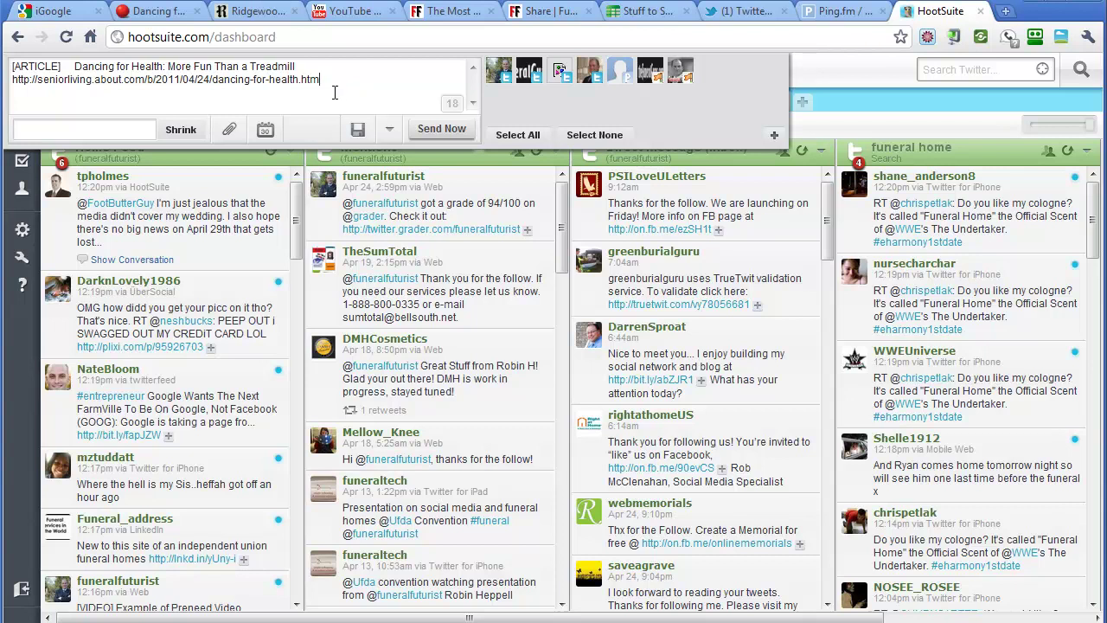
drag(334, 80, 12, 80)
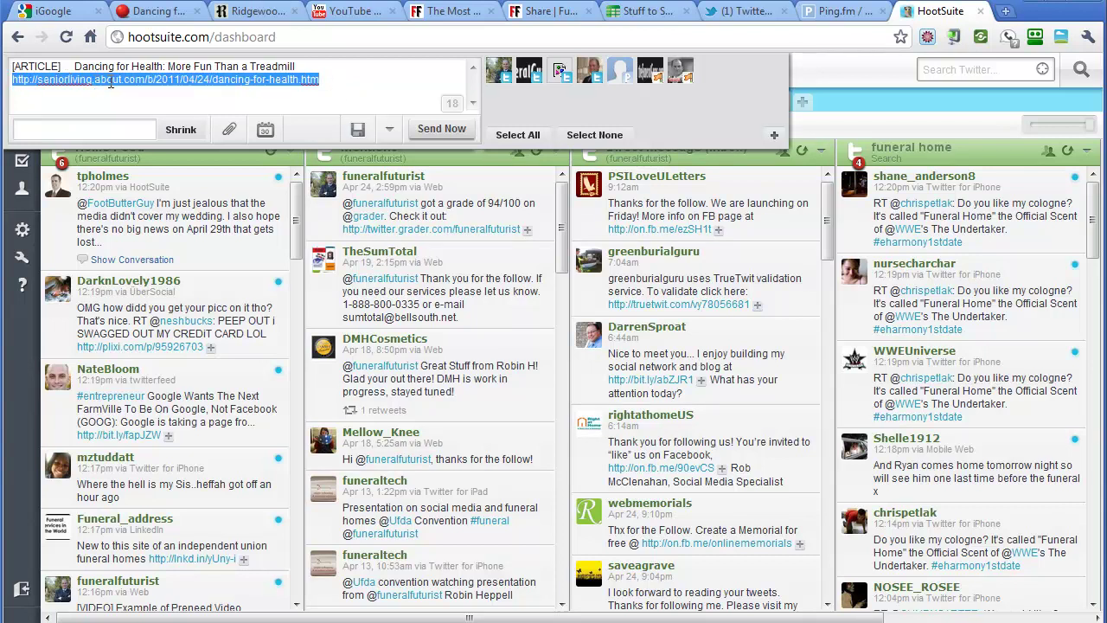
key(ctrl+x)
click(68, 129)
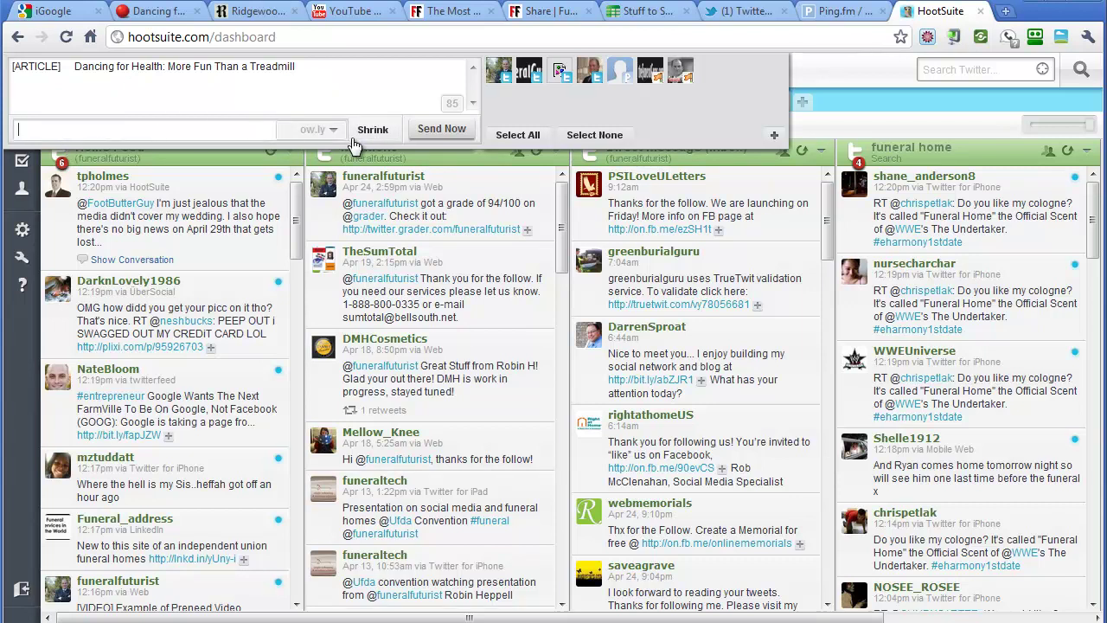
key(ctrl+v)
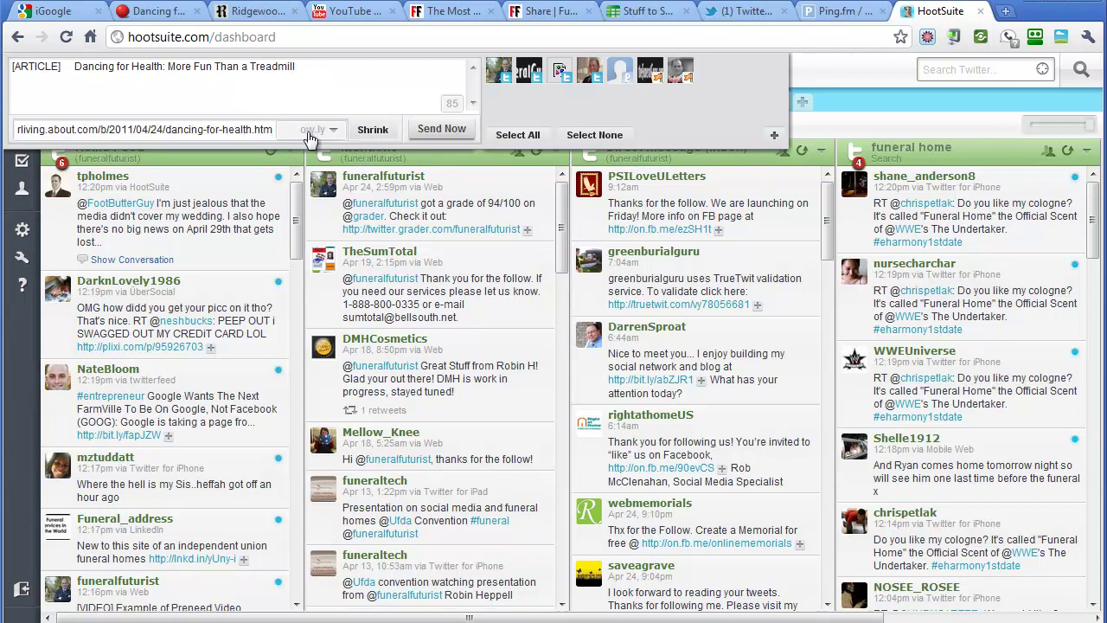
click(373, 130)
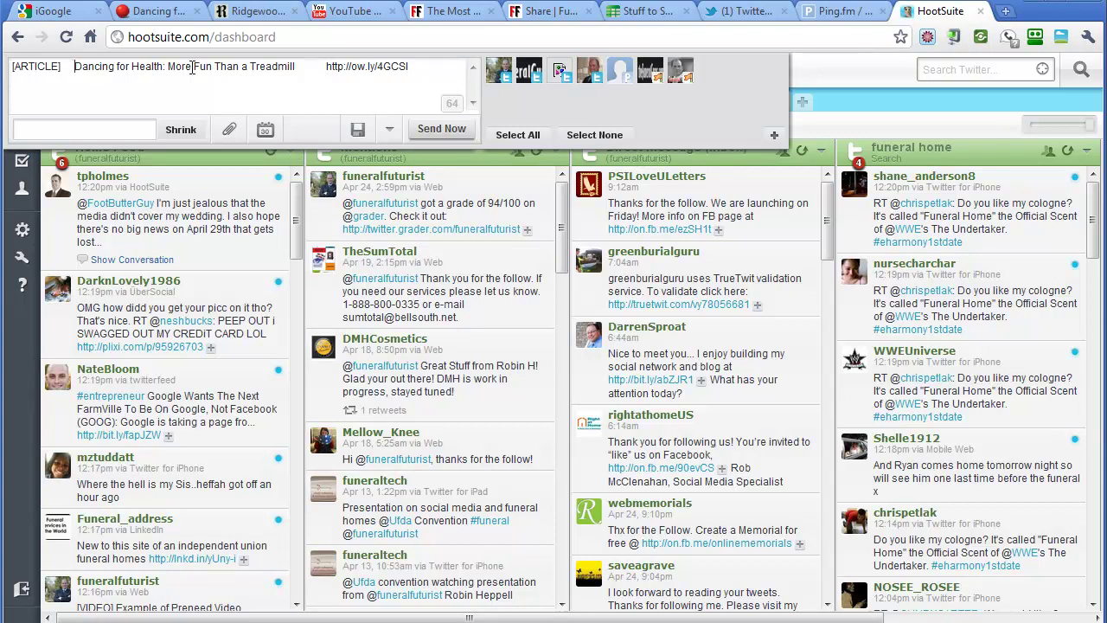
Add 'Share at your next Estate Planning Seminar:' and remove the gap before the short link.
text(Share)
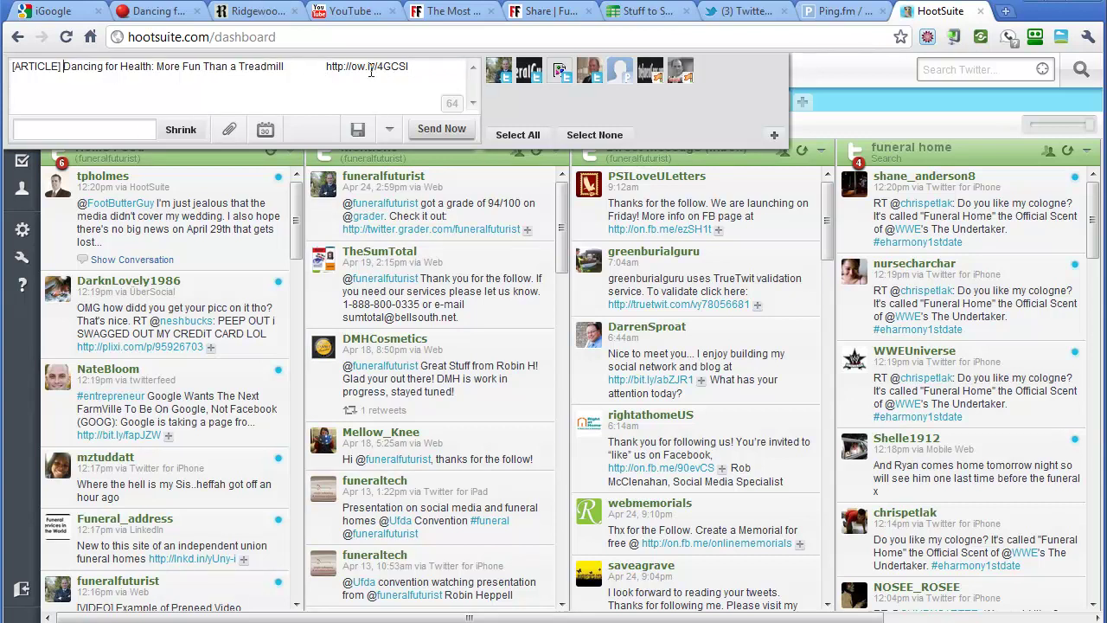
text( at your n)
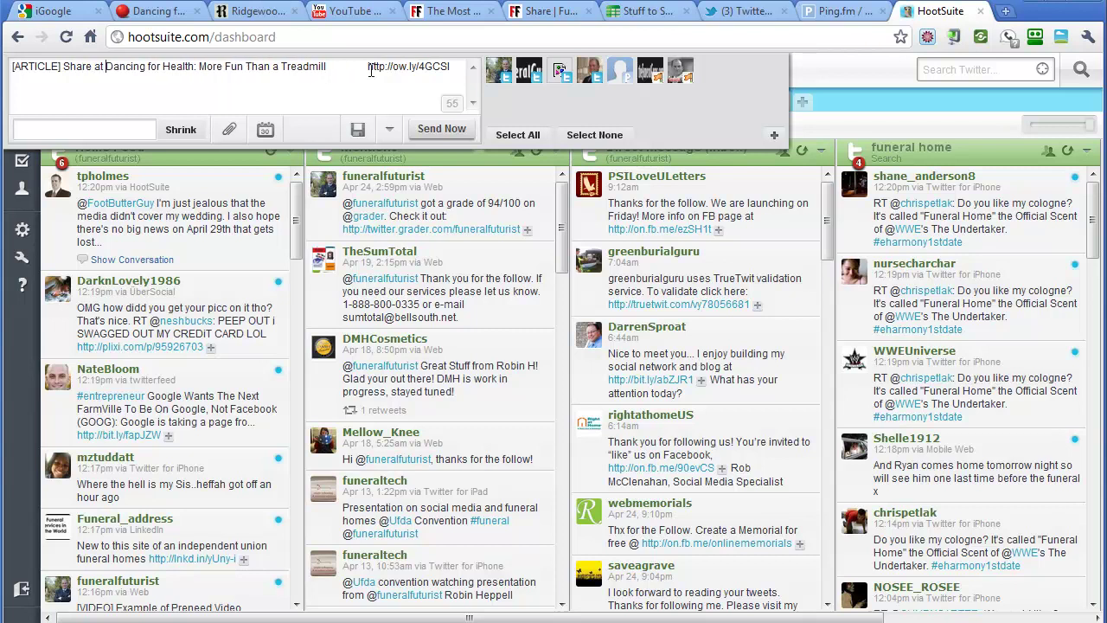
text(ext )
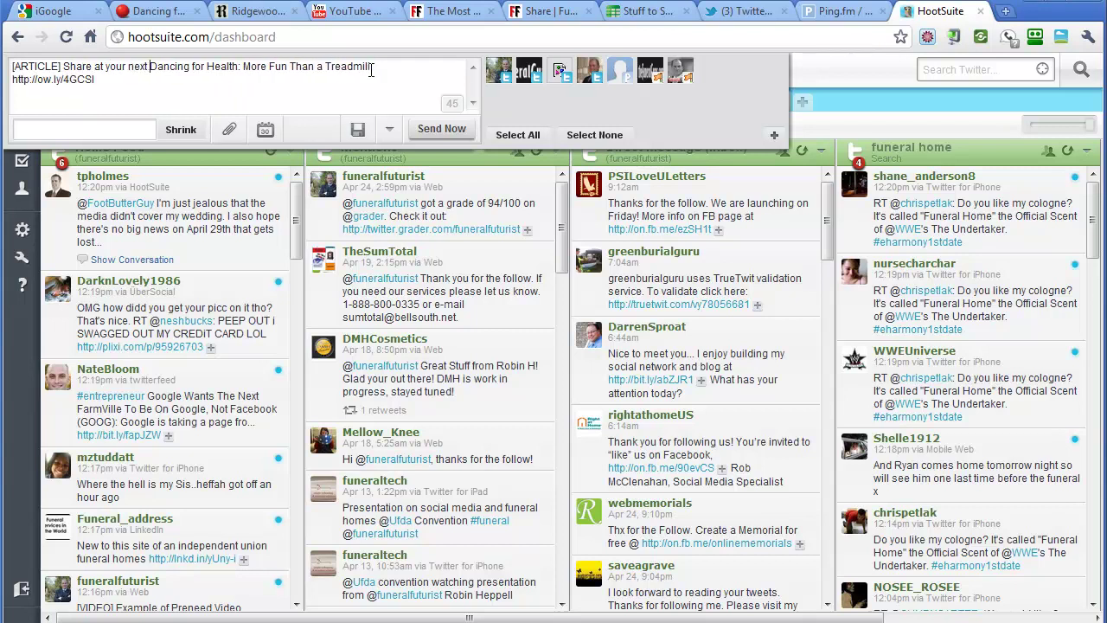
text(Estat)
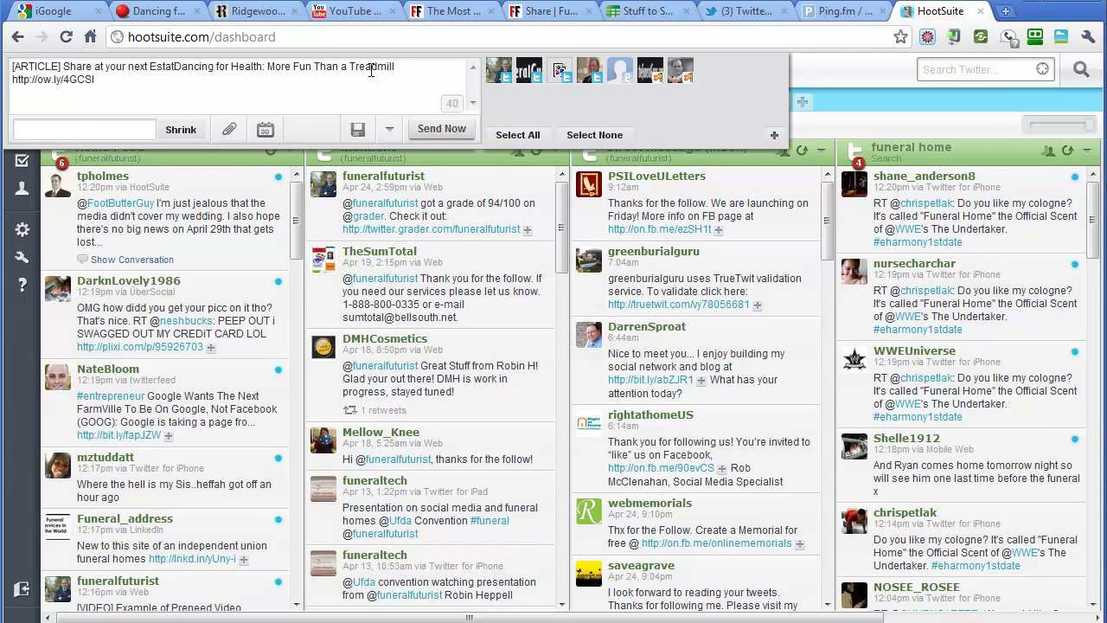
text(e Planning Seminar:)
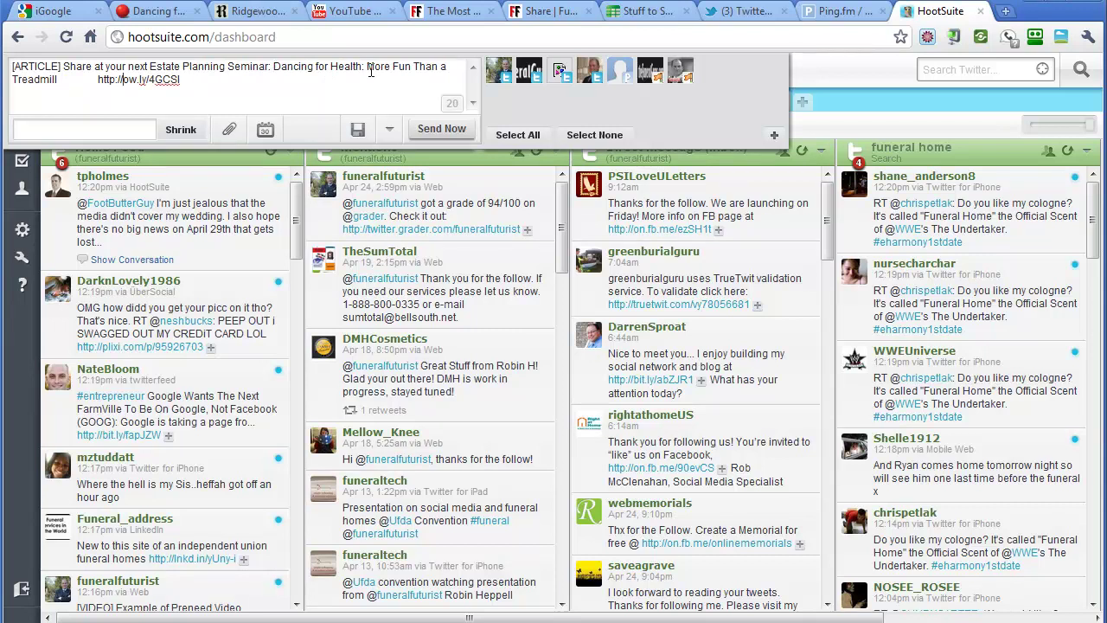
key(shift+Left)
key(shift+Left)
key(shift+Left)
key(shift+Left)
key(shift+Left)
key(shift+Left)
key(shift+Left)
key(shift+Left)
key(shift+Left)
key(shift+Left)
key(shift+Left)
key(BackSpace)
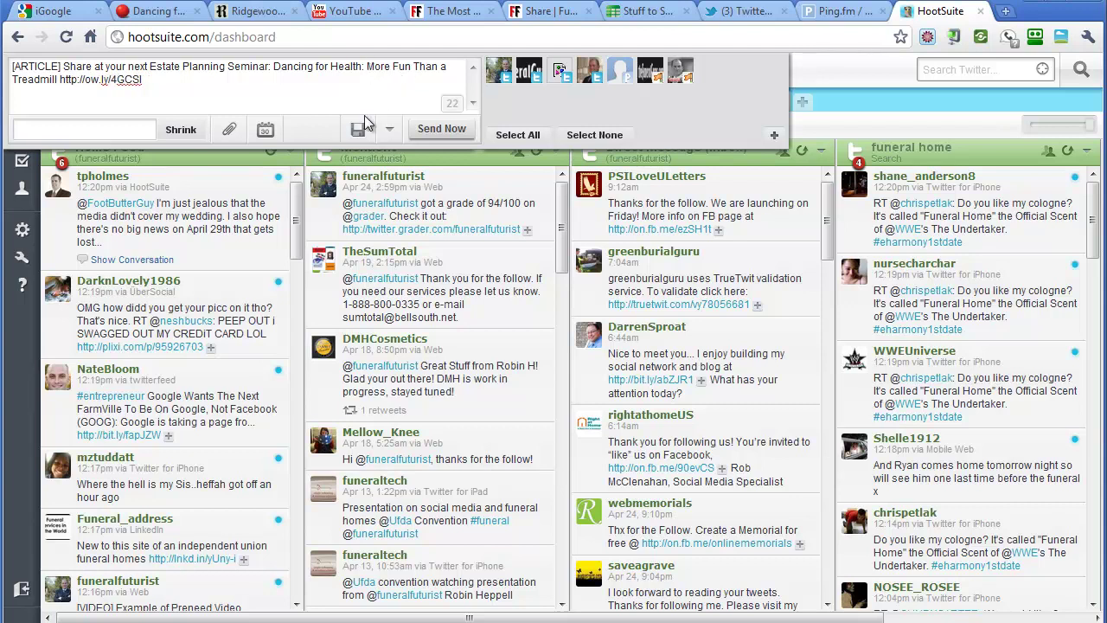
Send the Dancing for Health message from the first and last profiles without the link thumbnail.
click(446, 133)
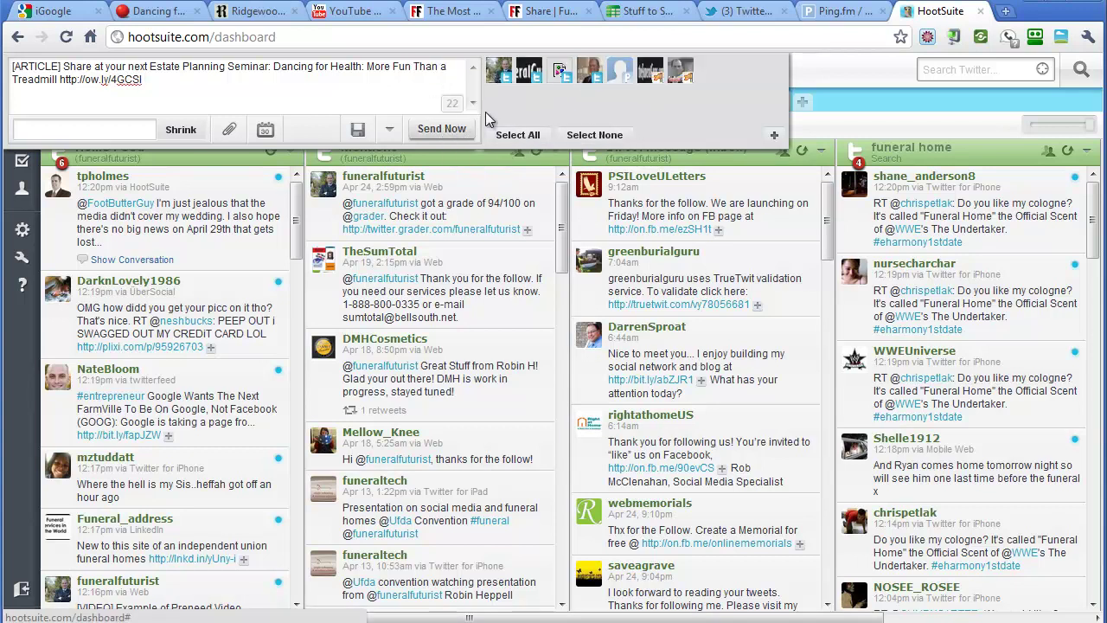
click(500, 72)
click(681, 74)
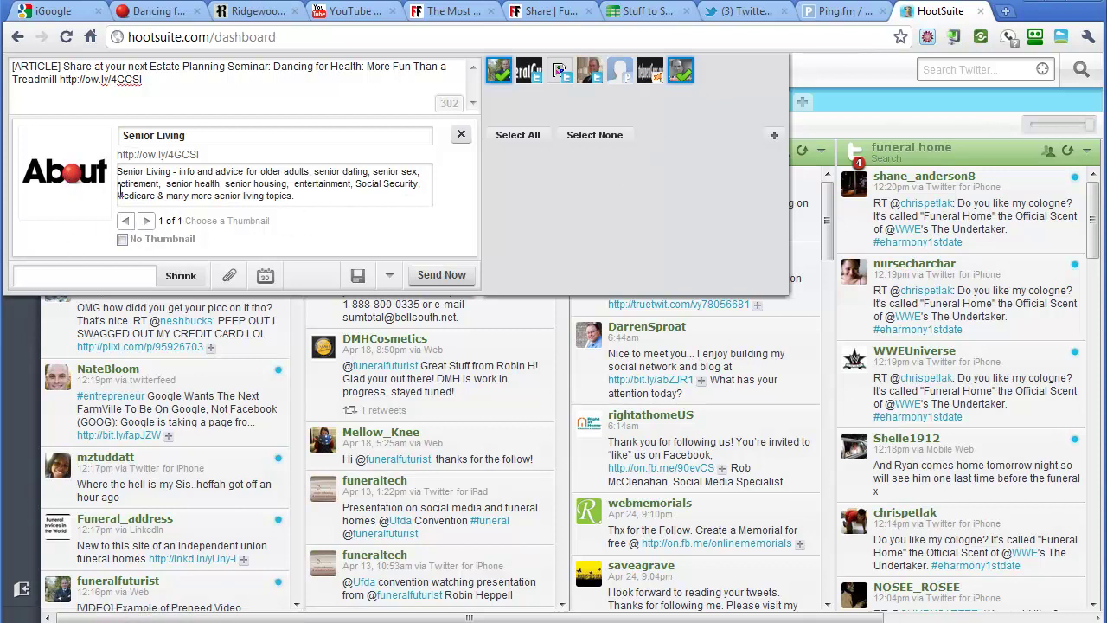
click(123, 240)
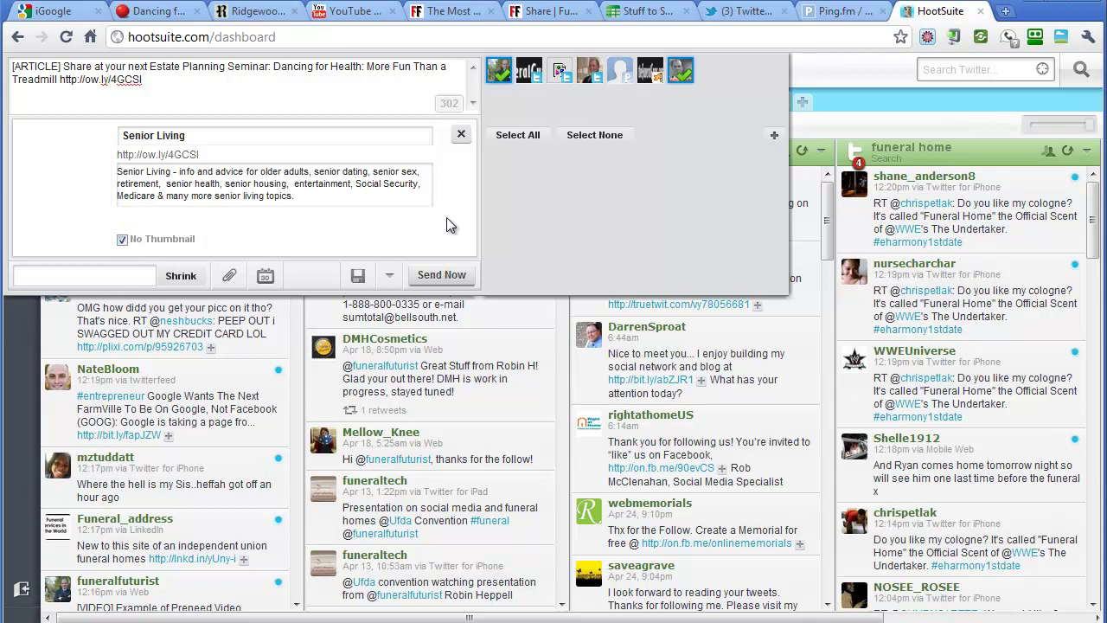
click(445, 276)
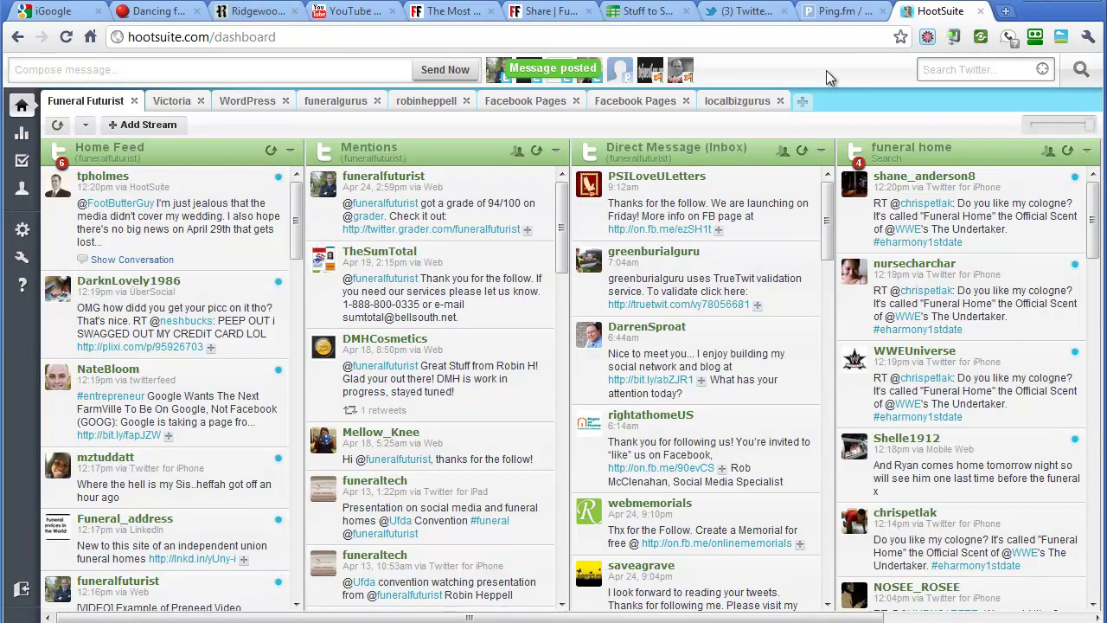
Copy the Most SEO article row's cells B4:E4 and return to HootSuite.
click(649, 12)
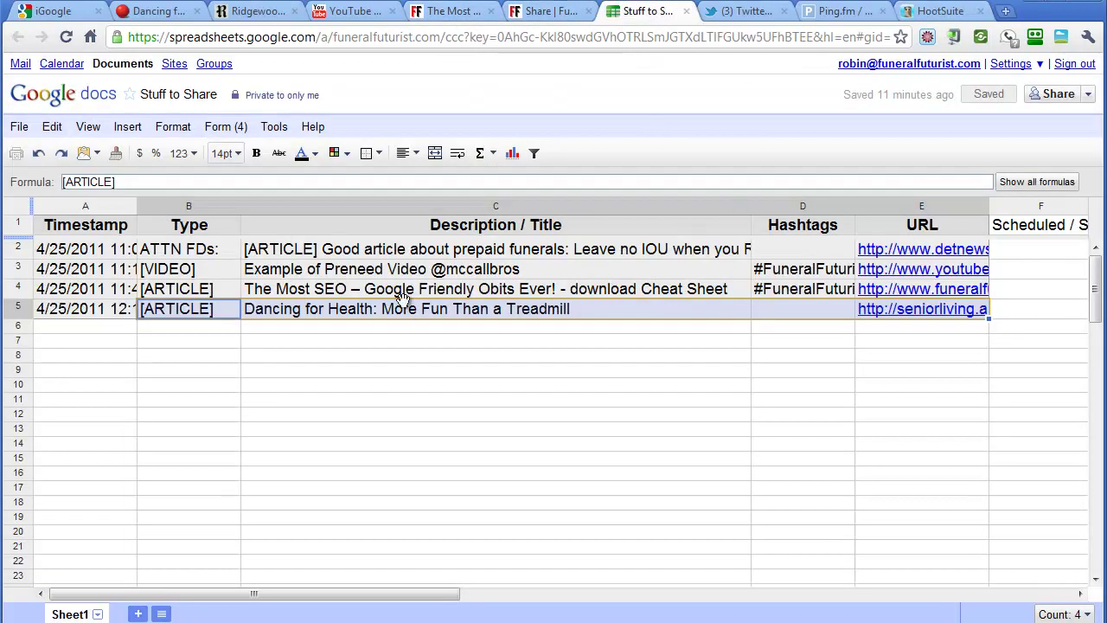
click(364, 294)
drag(216, 294, 899, 294)
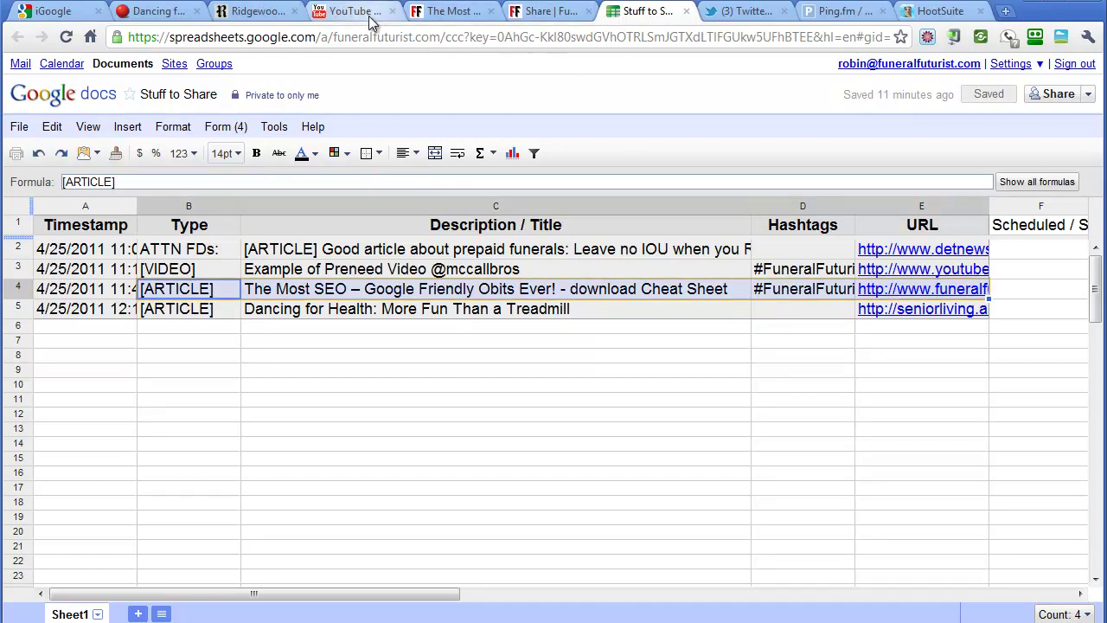
click(935, 13)
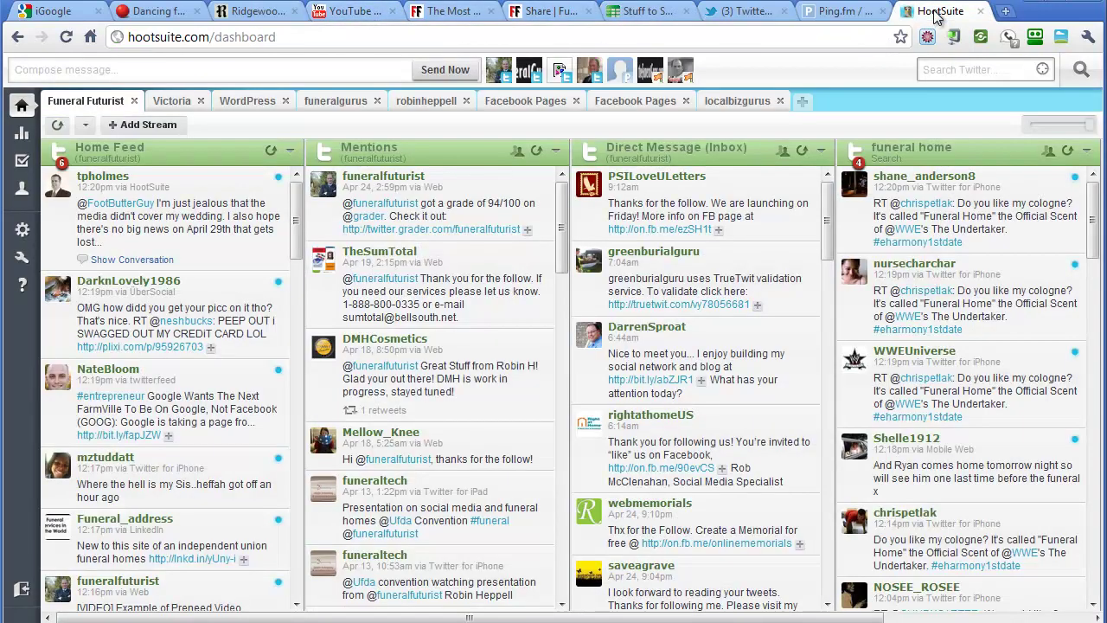
click(301, 68)
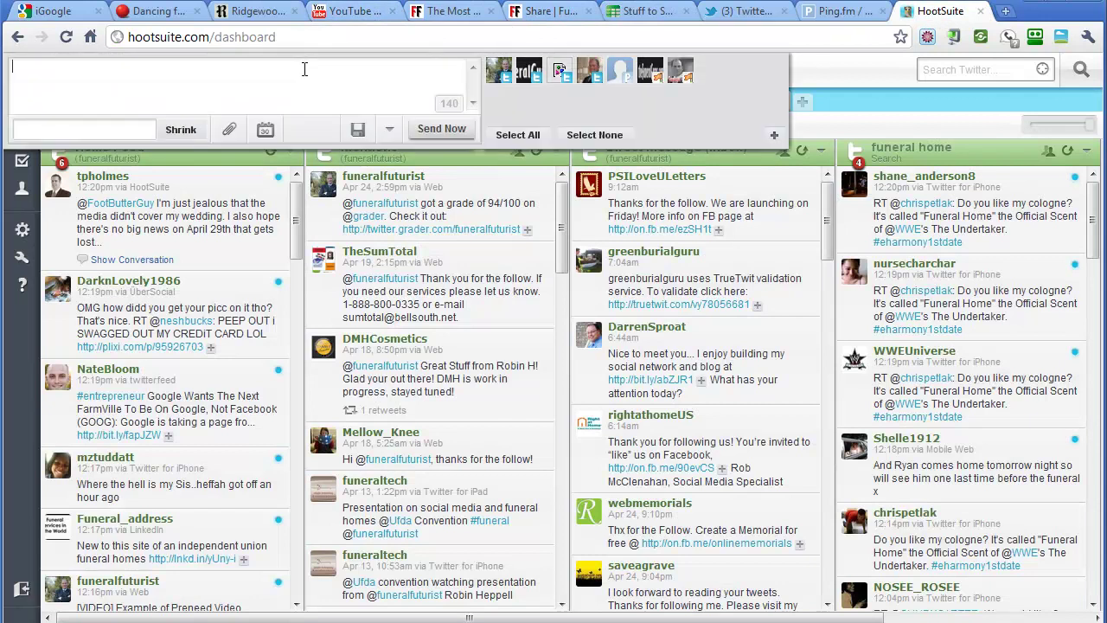
text([ARTICLE] The Most SEO – Google Friendly Obits Ever! - download Cheat Sheet #FuneralFuturistTips http://www.funeralfuturist.com/most-google-friendly-obits-ever/)
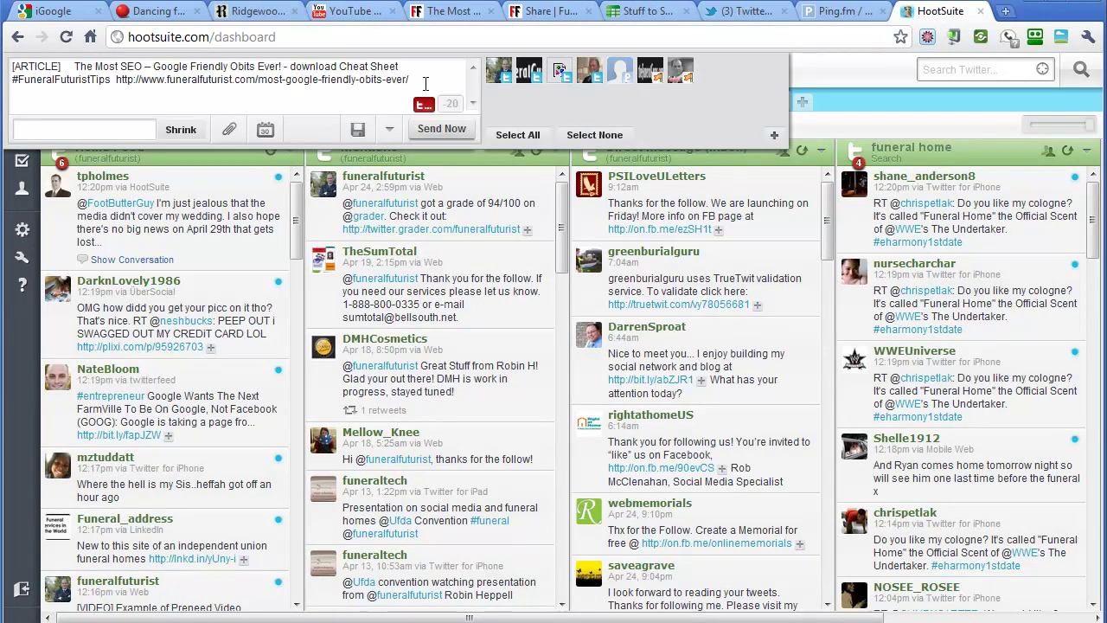
drag(424, 79, 117, 82)
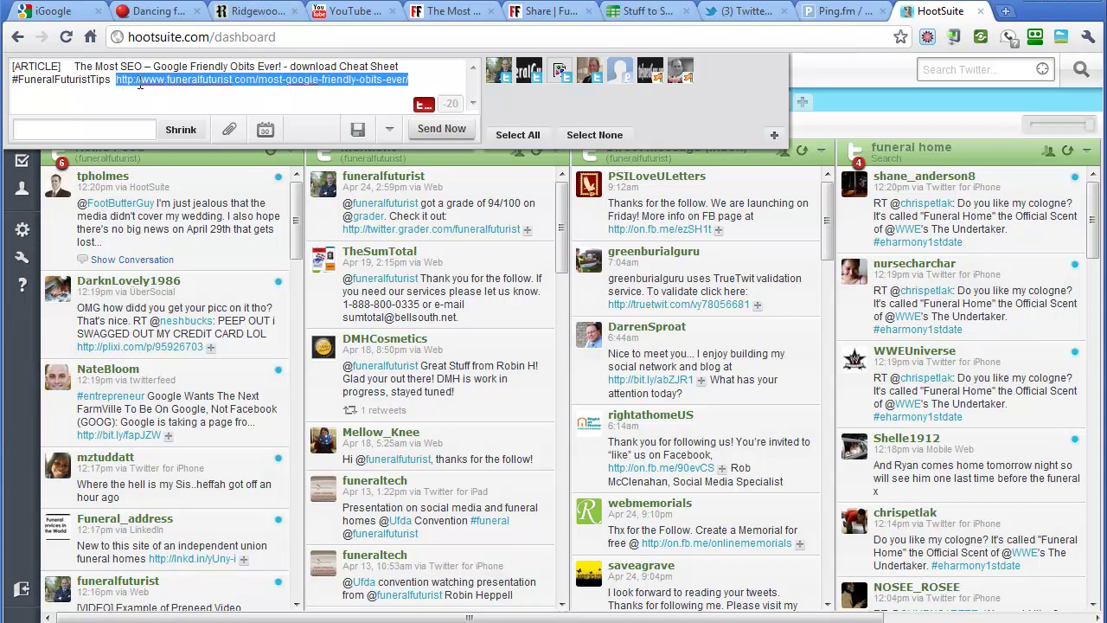
key(ctrl+x)
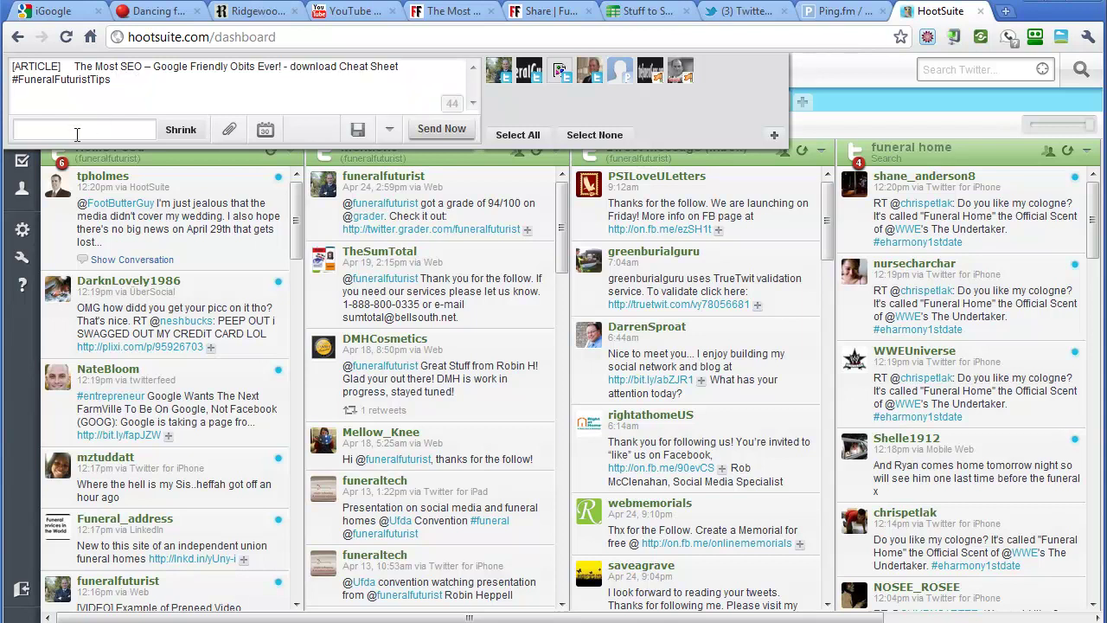
click(78, 135)
key(ctrl+v)
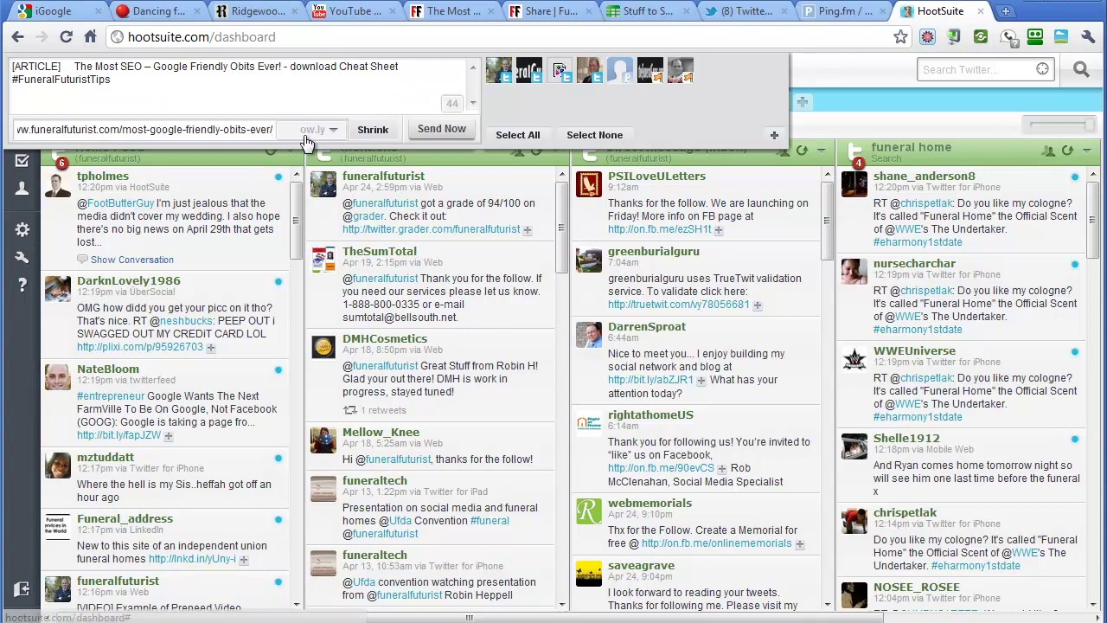
click(381, 133)
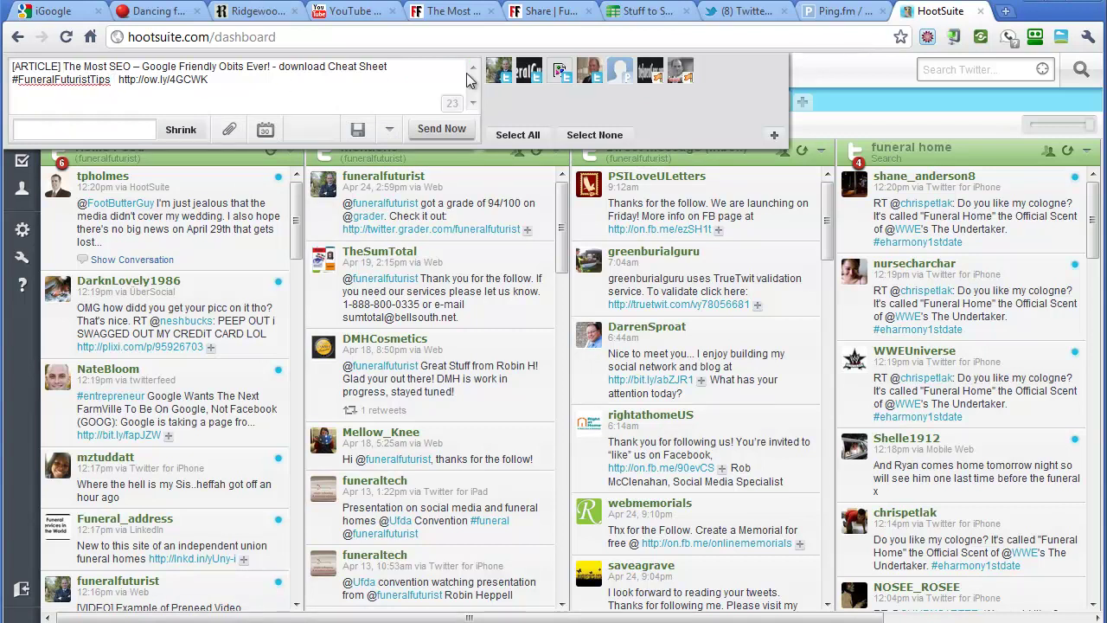
text(#obits)
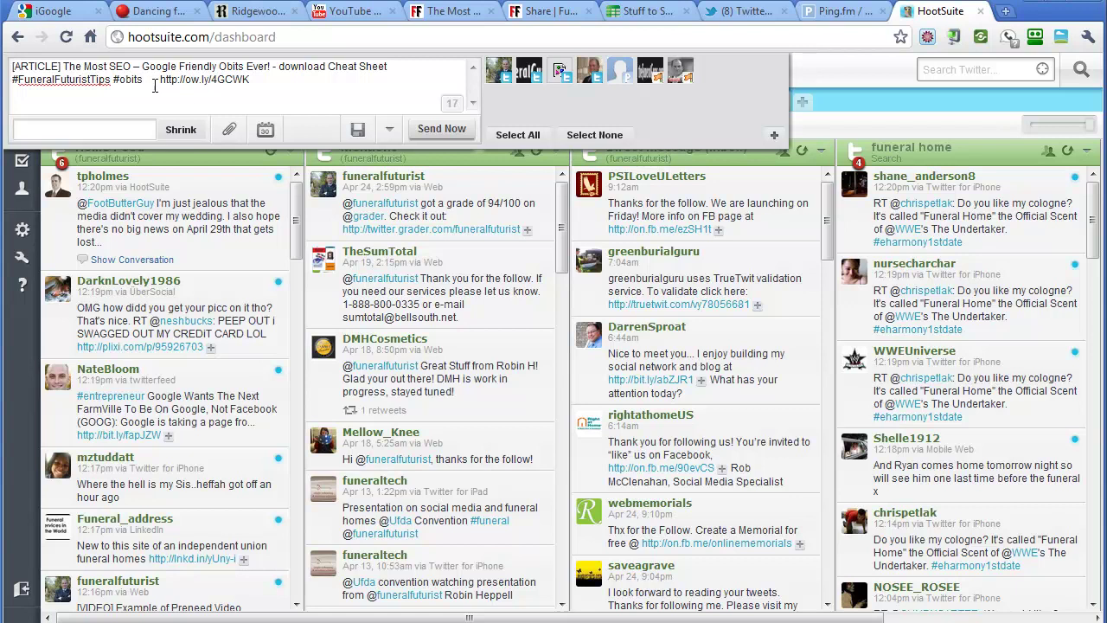
key(BackSpace)
key(BackSpace)
key(BackSpace)
key(BackSpace)
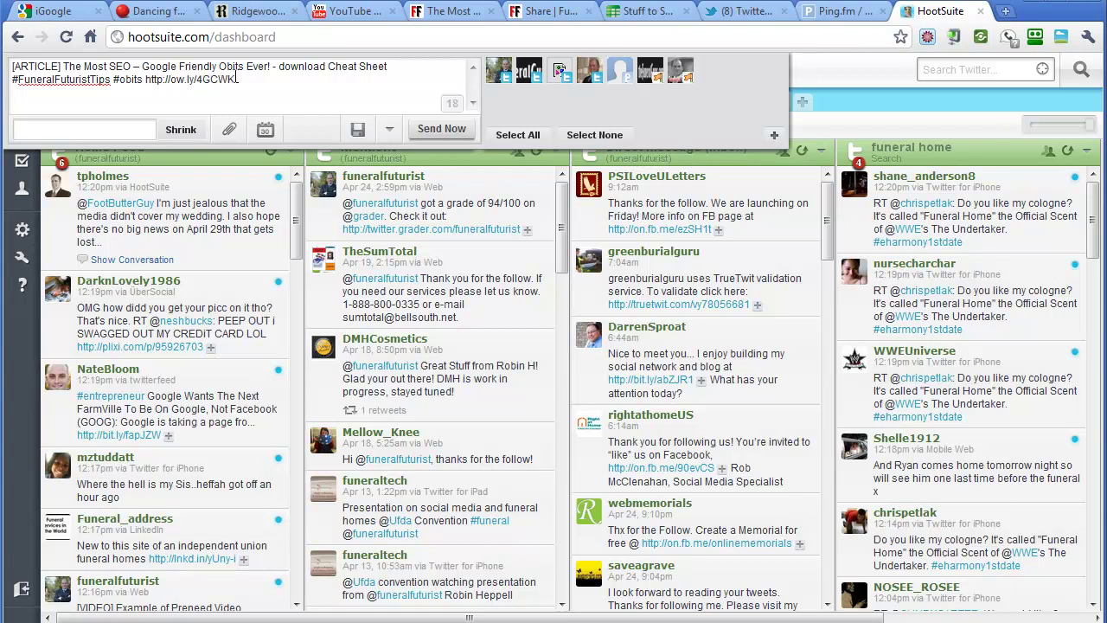
Pick April 26, 2011 in the calendar for the Most SEO message and open Bulk Schedule Updates.
click(268, 132)
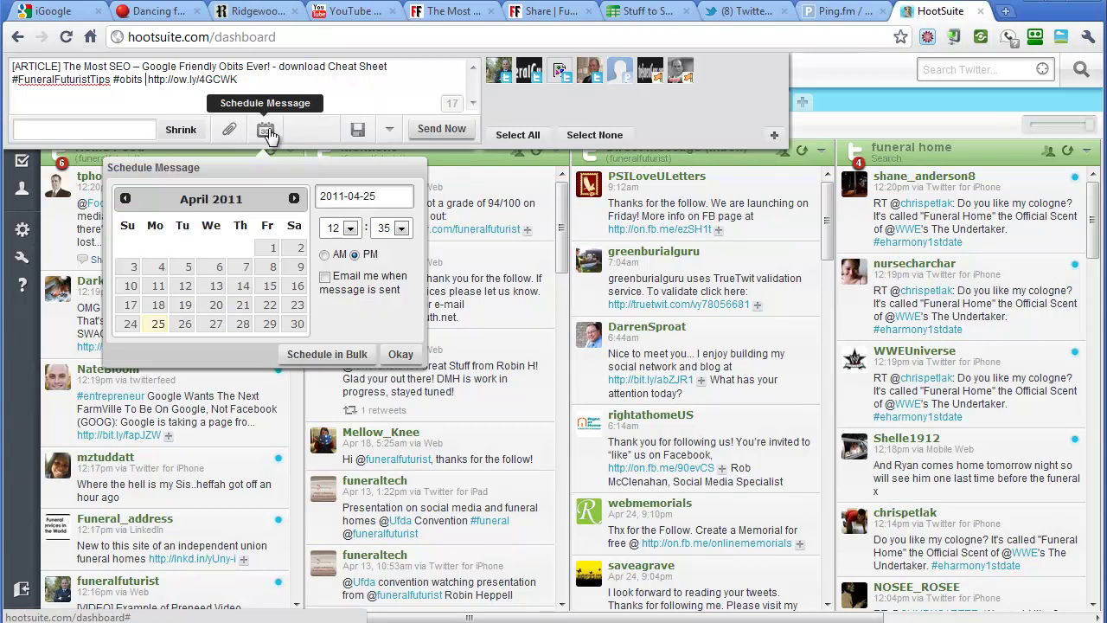
click(185, 326)
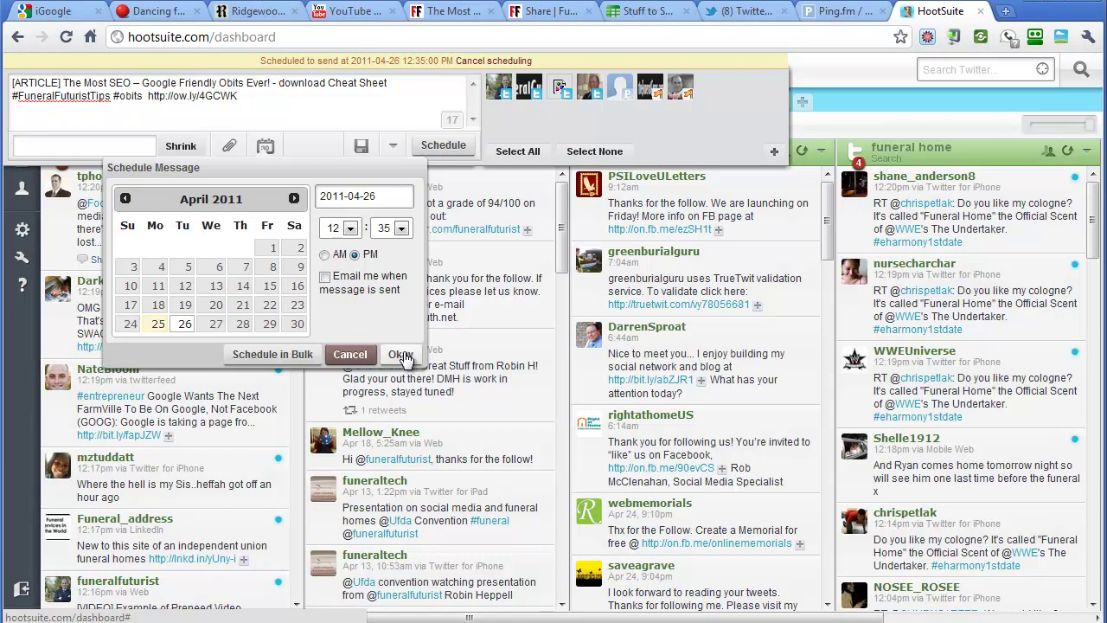
click(278, 354)
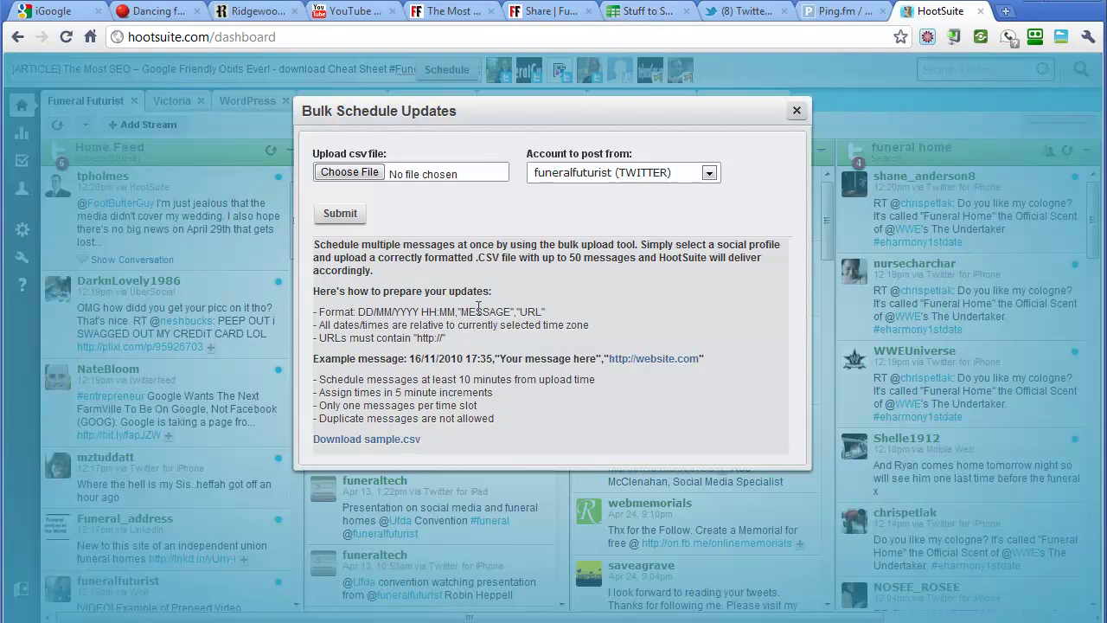
click(797, 113)
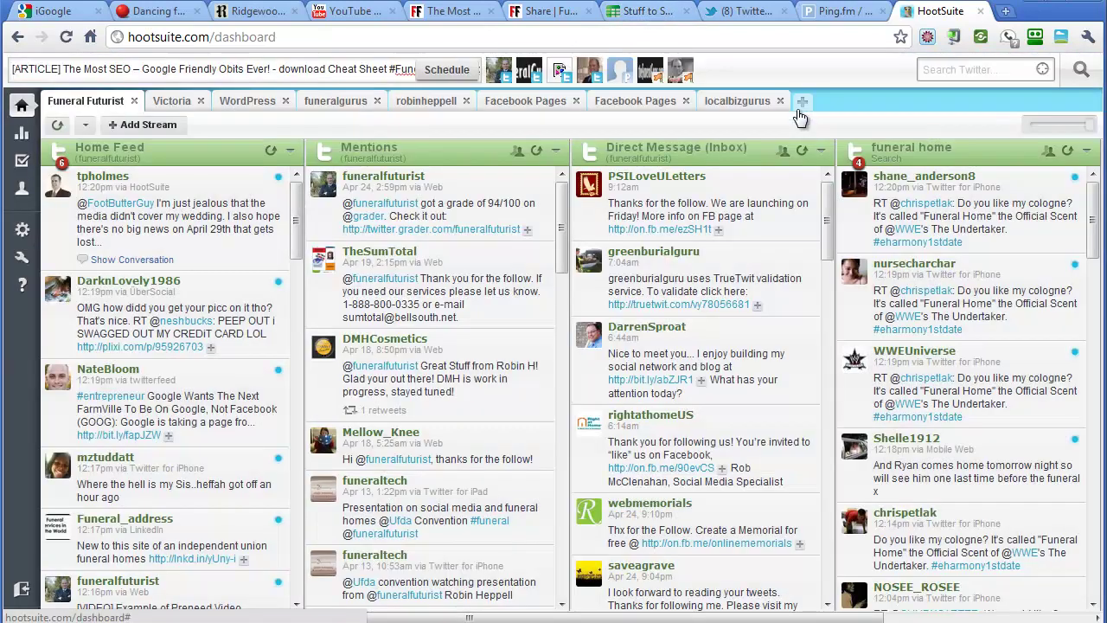
Reopen the Most SEO message and target the Twitter profile plus the Facebook business page.
click(350, 65)
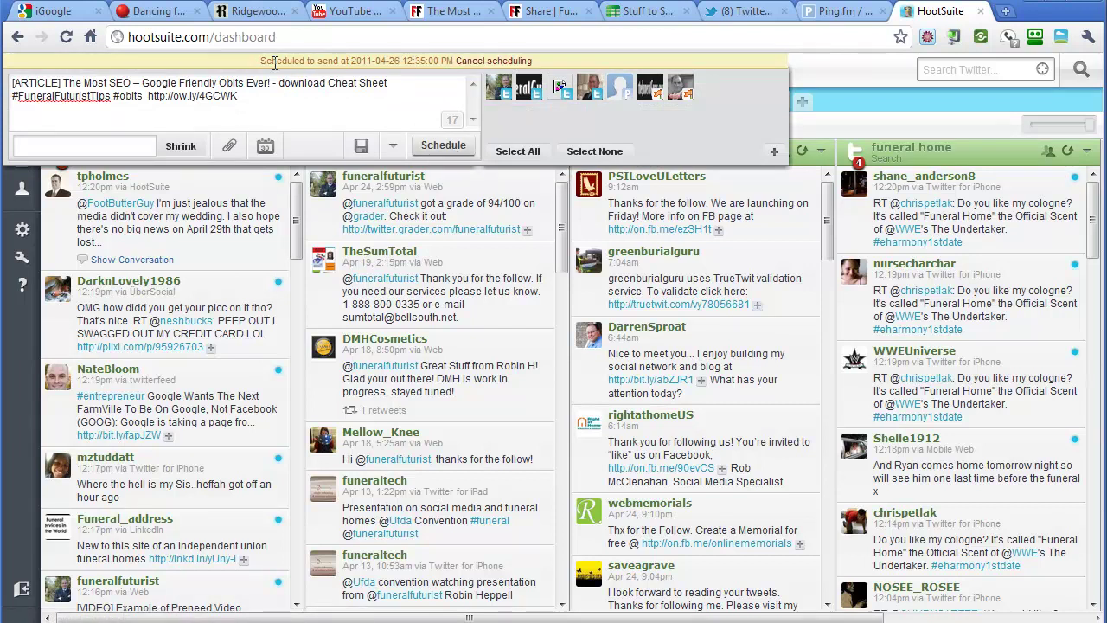
click(450, 148)
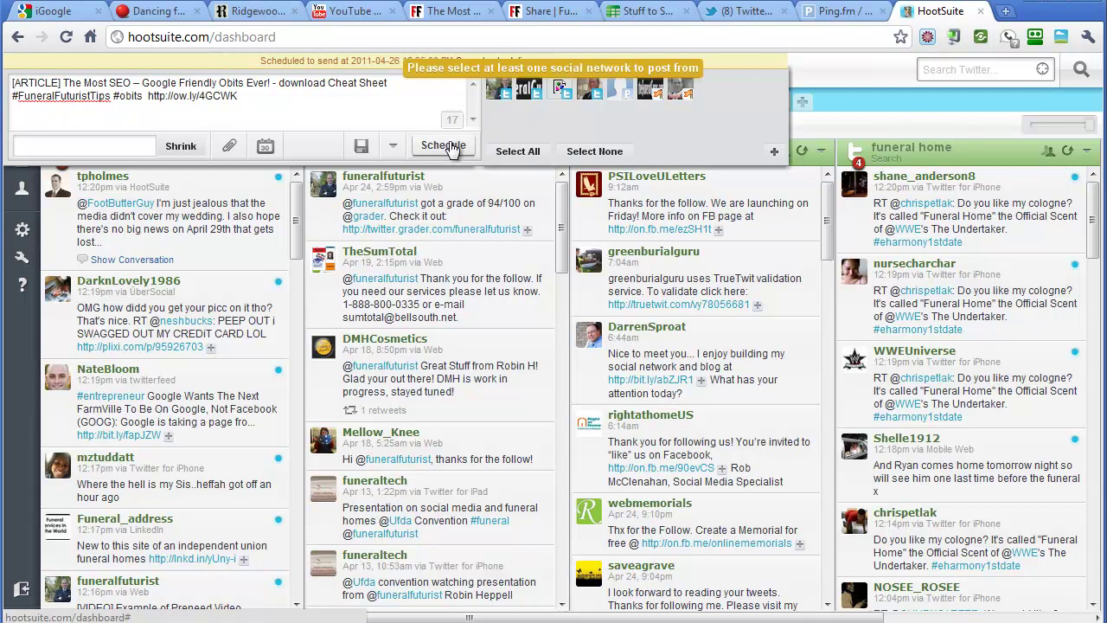
click(499, 90)
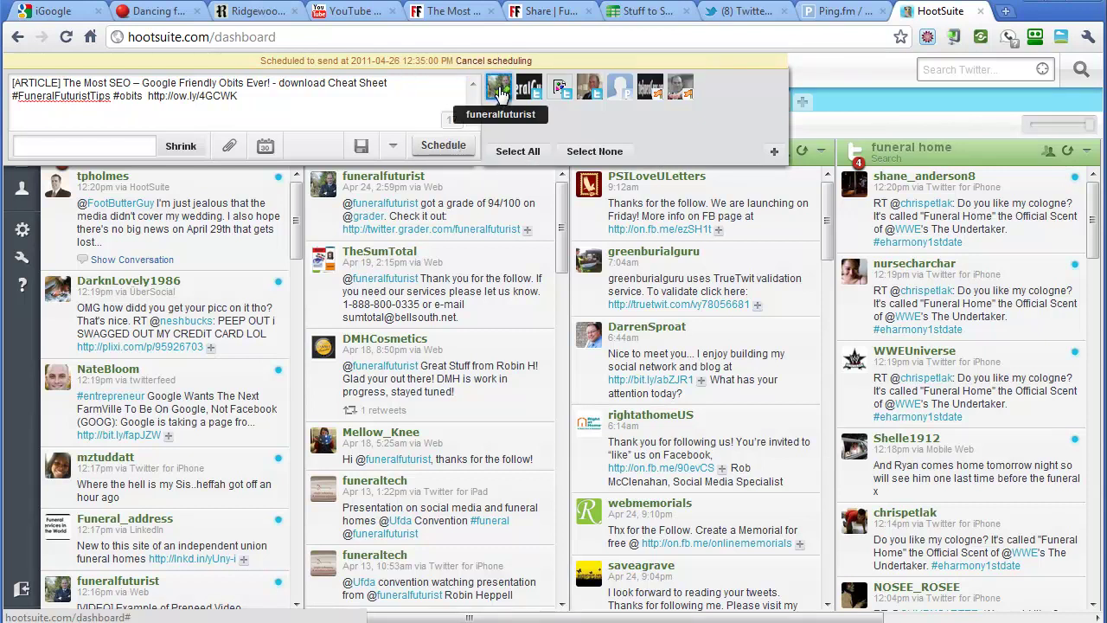
click(681, 88)
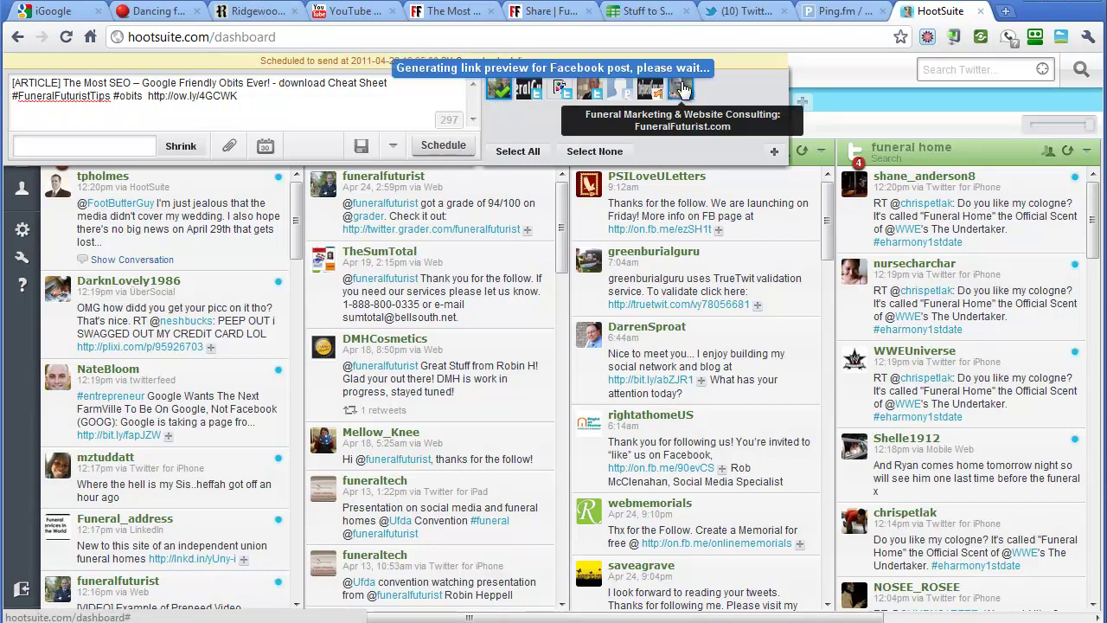
click(688, 90)
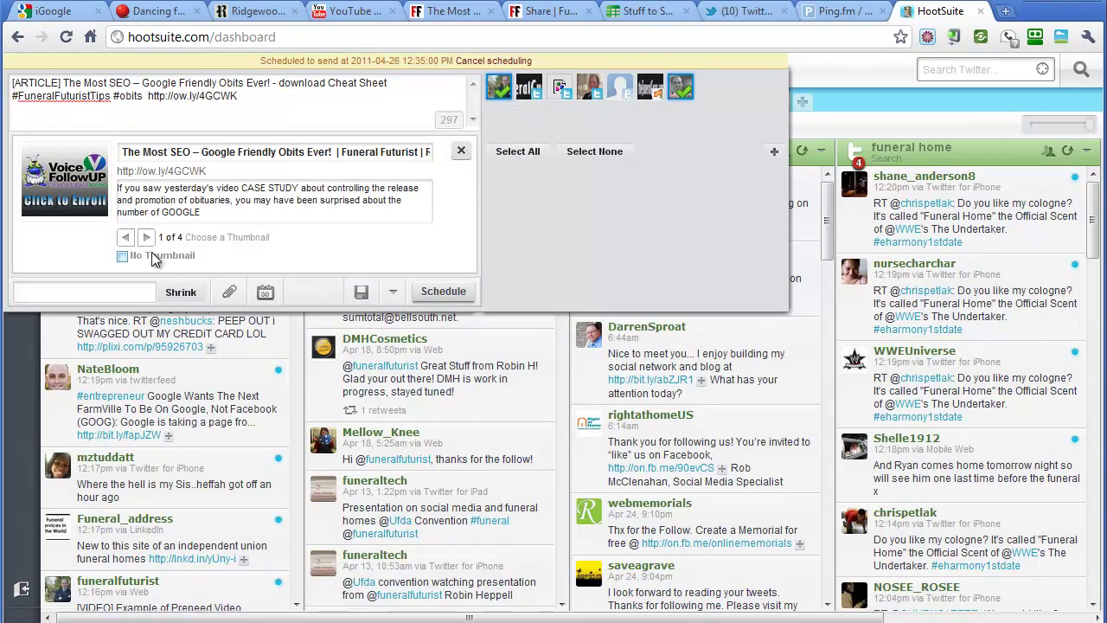
Choose the document-page thumbnail and schedule the post for 2011-04-26 at 12:35 PM.
click(147, 238)
click(147, 239)
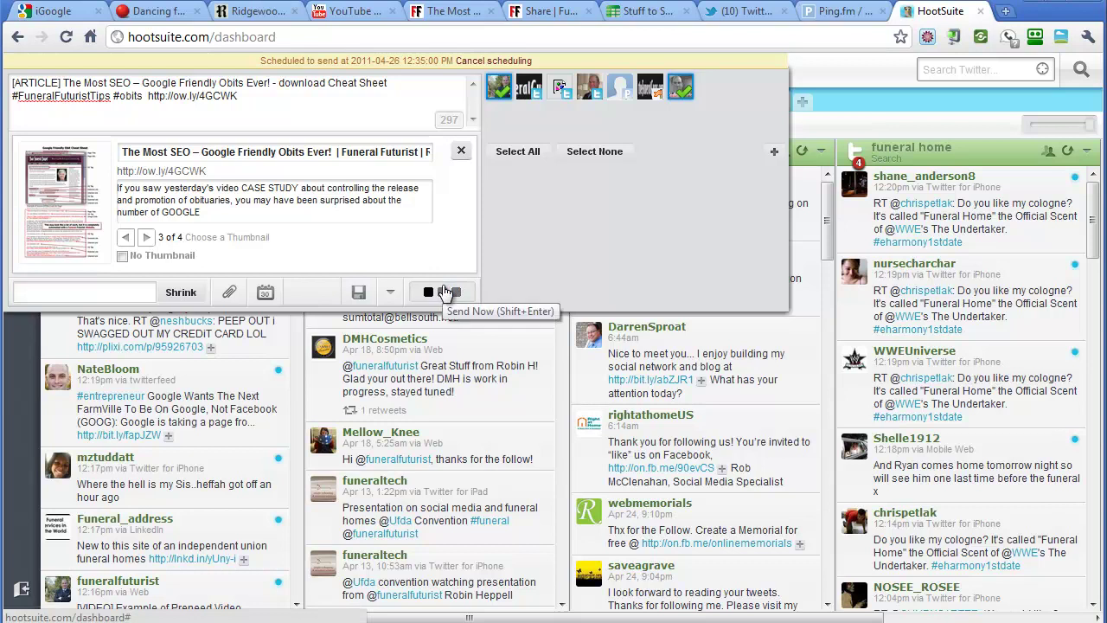
click(446, 292)
mouse_move(783, 83)
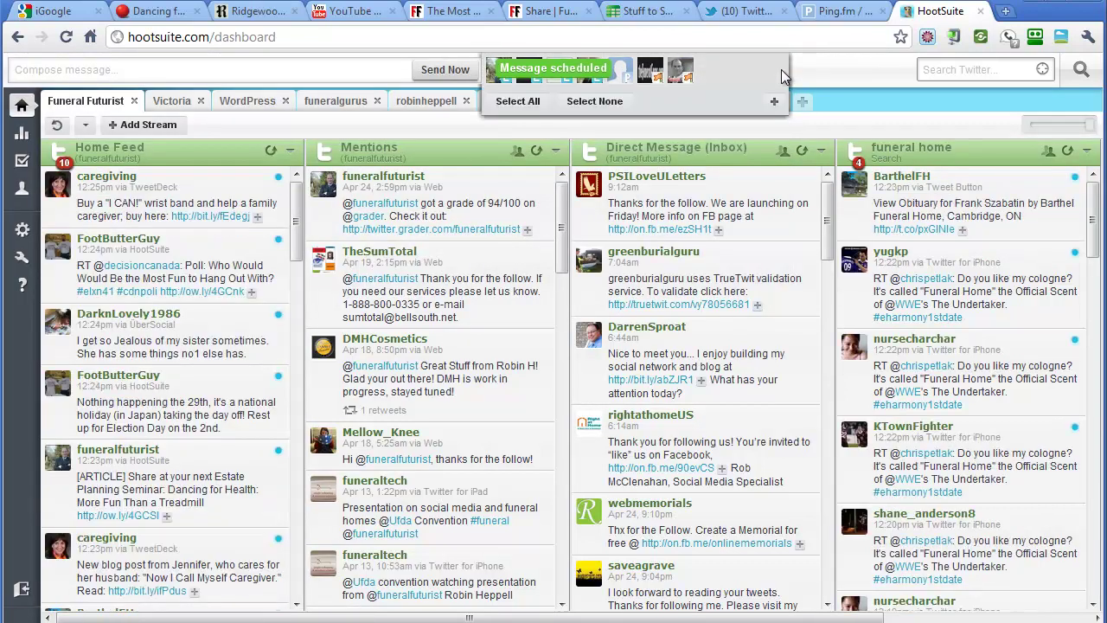
In Twitter, view the account's own tweets, led by the Dancing for Health ow.ly post.
click(742, 10)
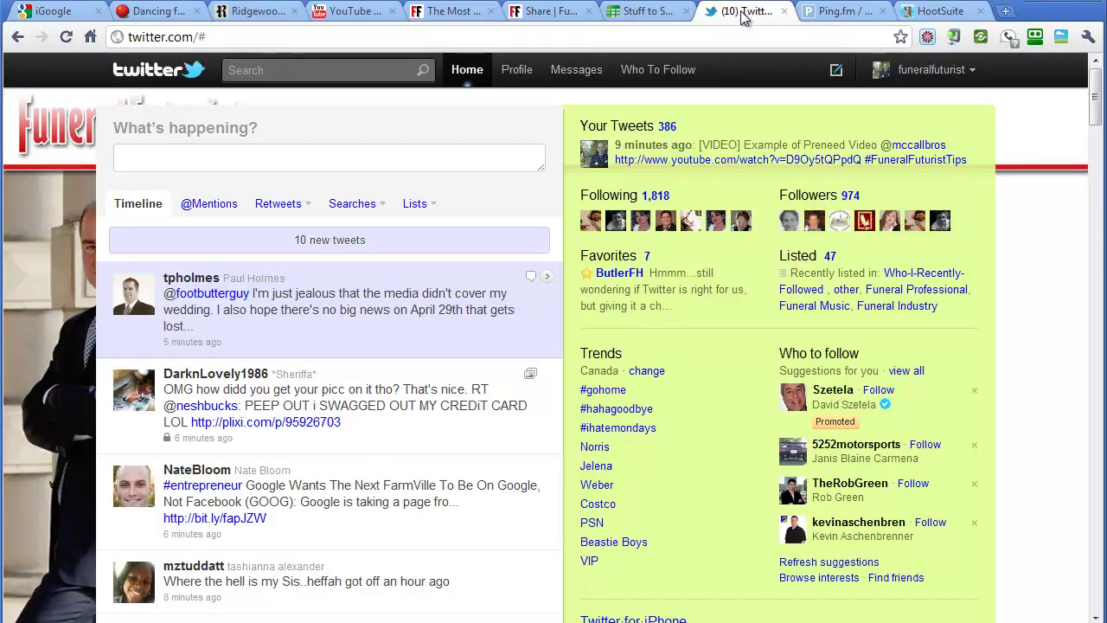
click(666, 126)
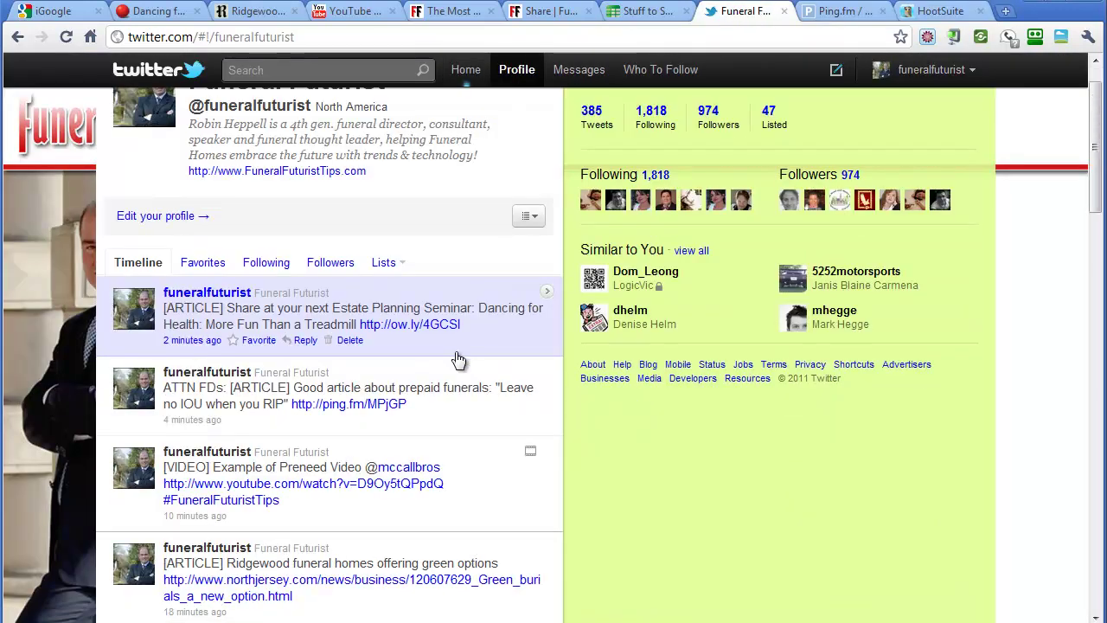